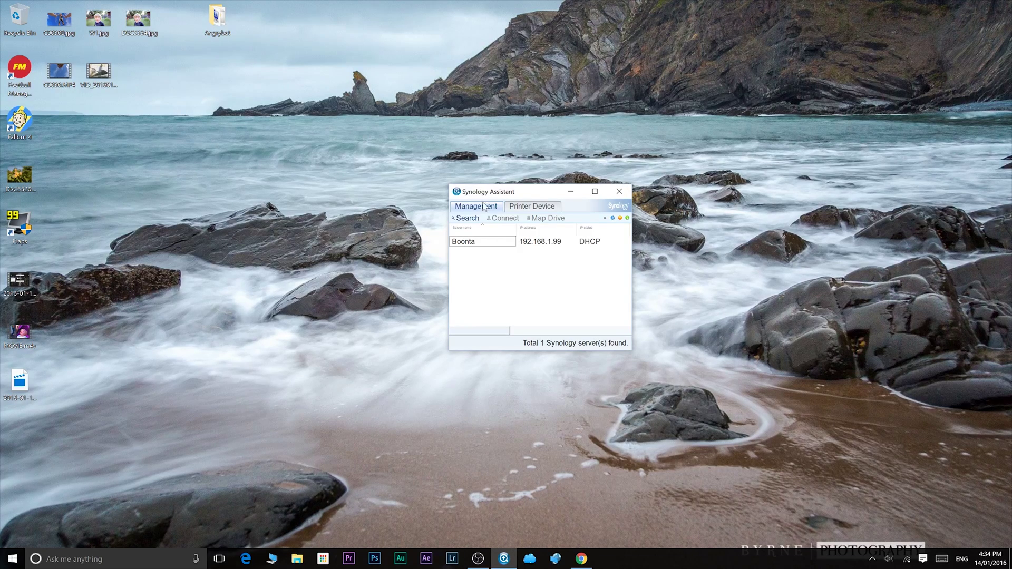
- Select the Boonta server in Synology Assistant and switch to its DSM page at 192.168.1.99:5000
left_click_drag(475, 195, 440, 173)
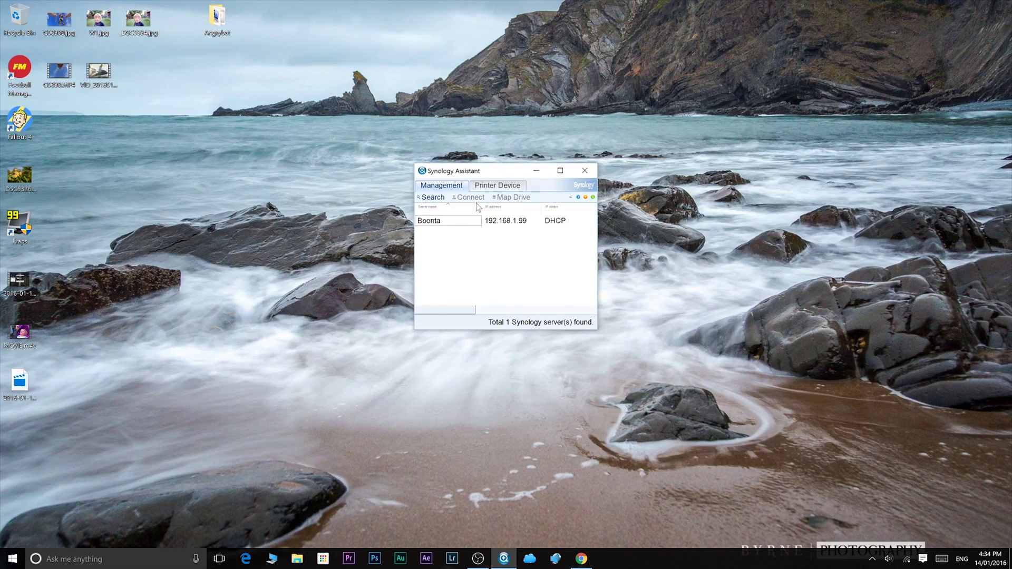
left_click(453, 224)
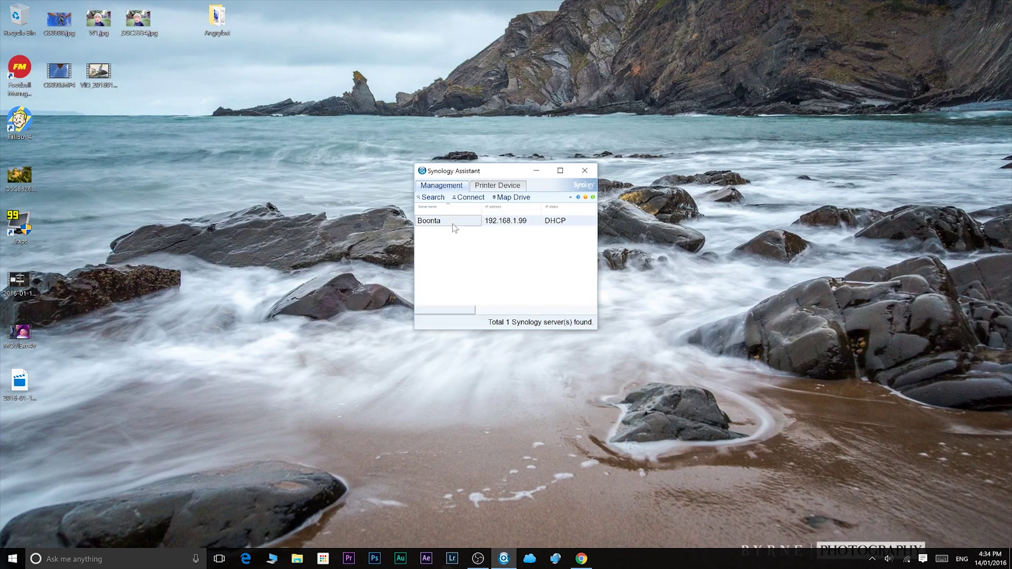
left_click(582, 560)
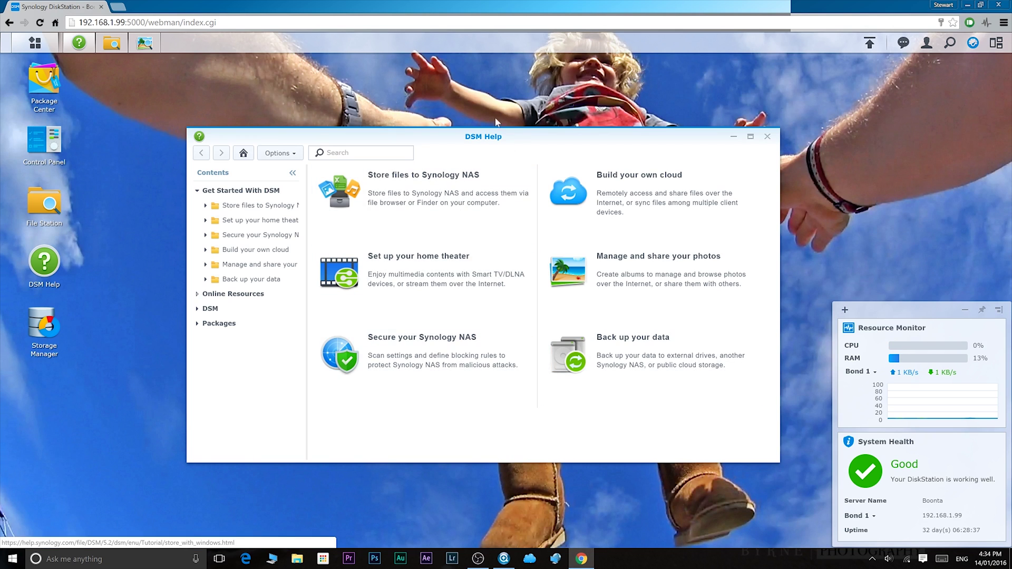
- Search DSM Help for 'share fil' and open 'Access your Synology NAS over the Internet and share files'
left_click_drag(488, 142, 465, 138)
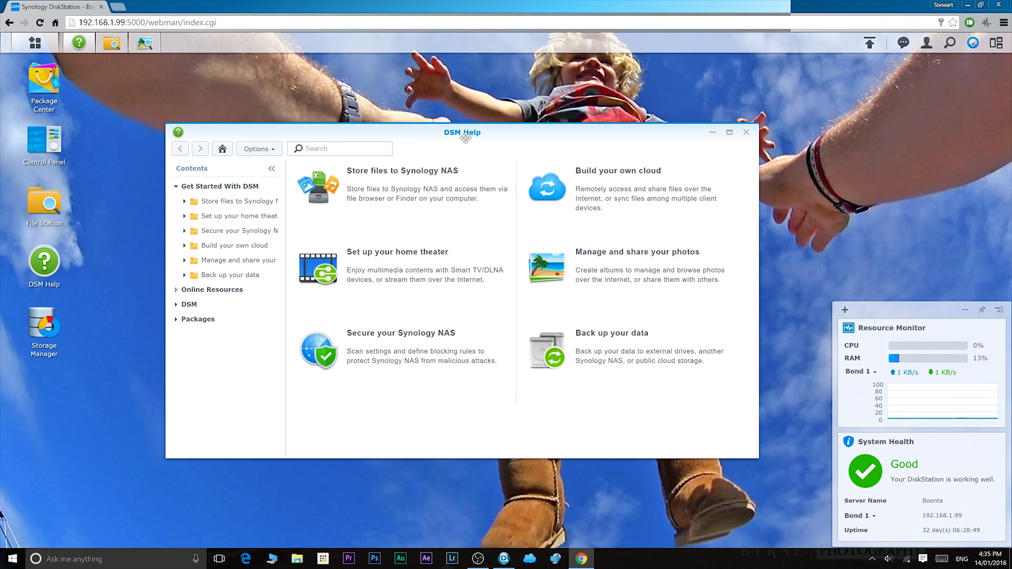
left_click(332, 148)
type("share")
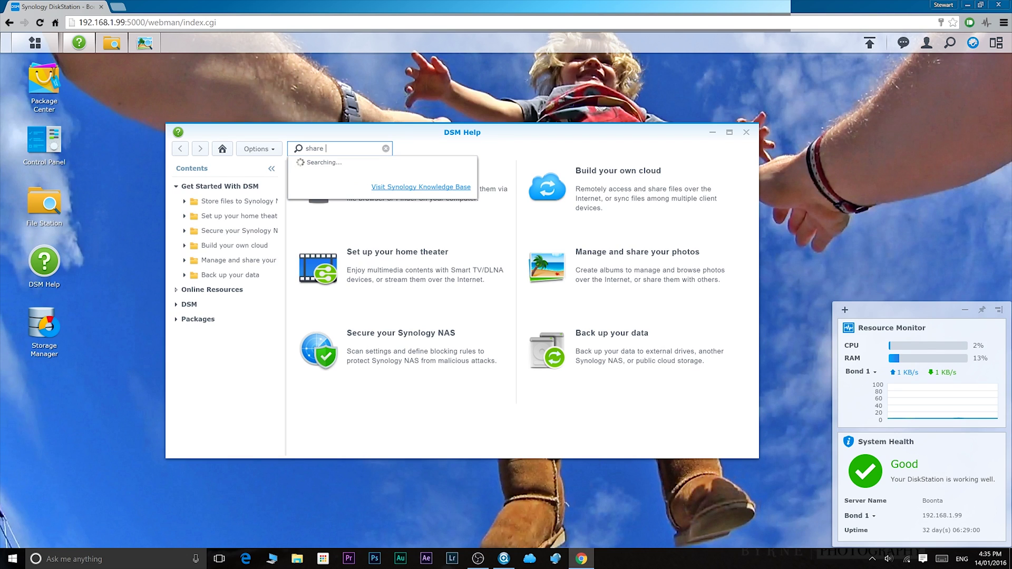
type(" fil")
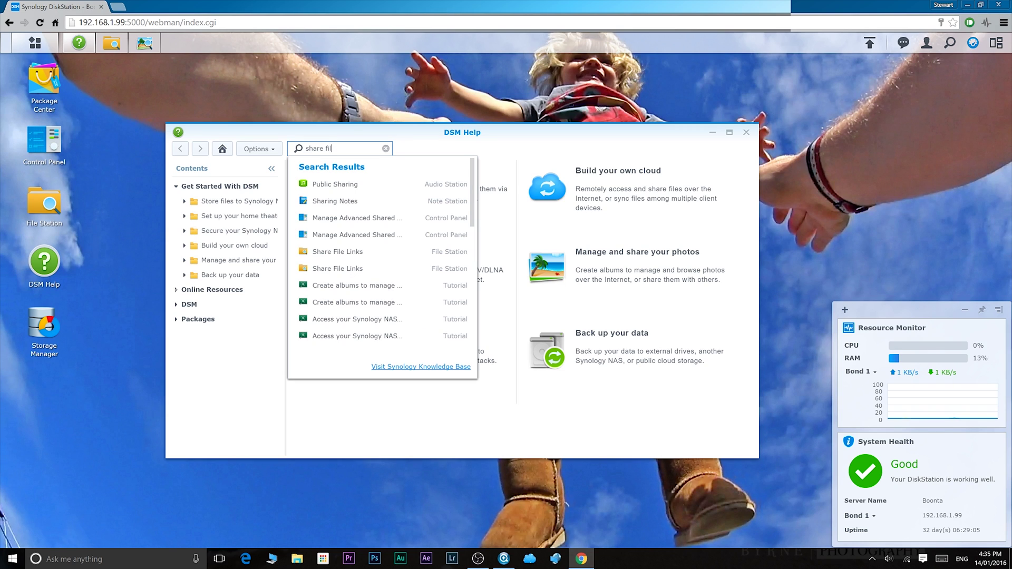
left_click(388, 320)
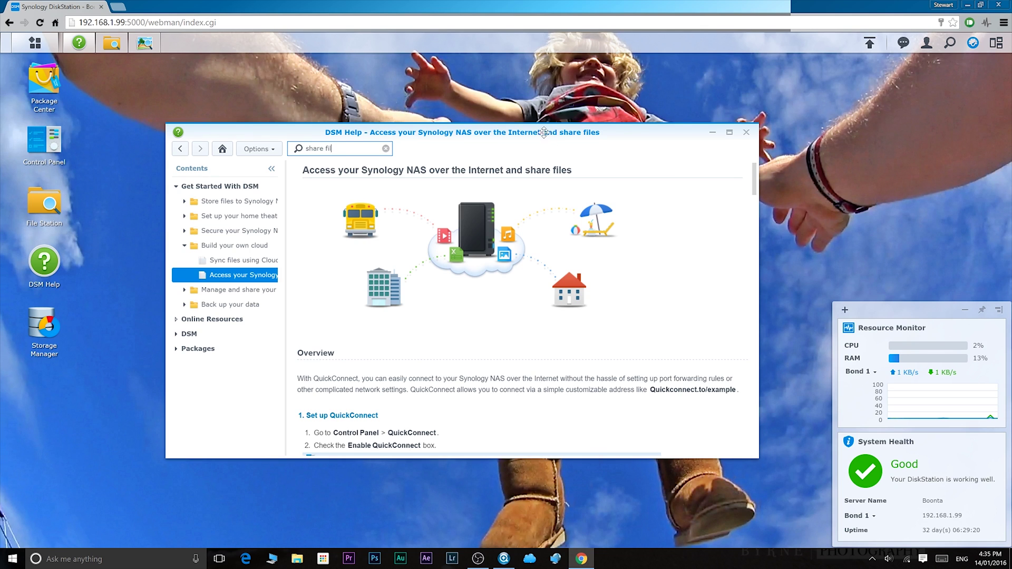
- Read through the QuickConnect remote-access article, then close DSM Help
mouse_move(542, 132)
left_mouse_down()
mouse_move(560, 126)
mouse_move(551, 120)
left_mouse_up()
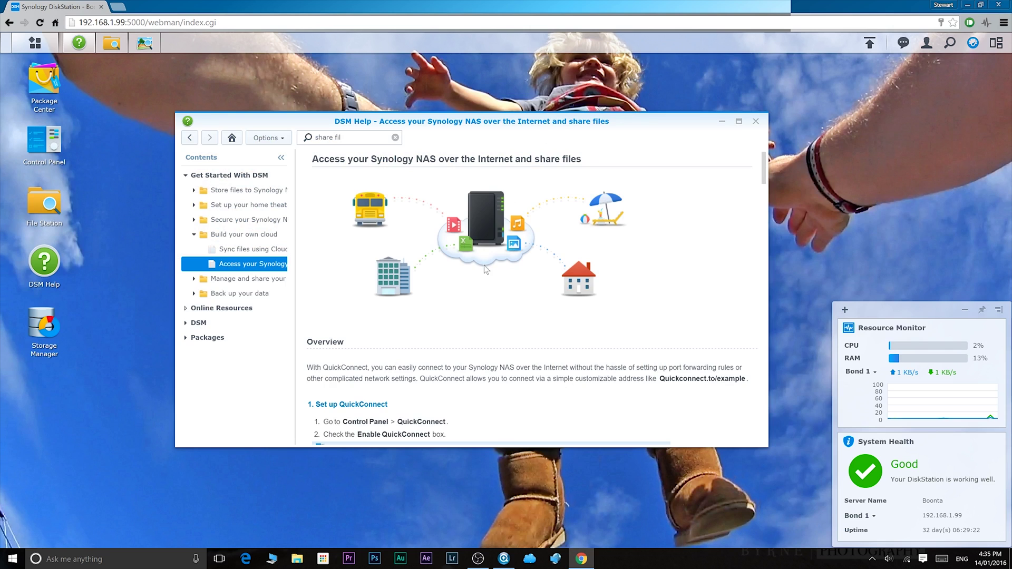
scroll(539, 285, "down", 10)
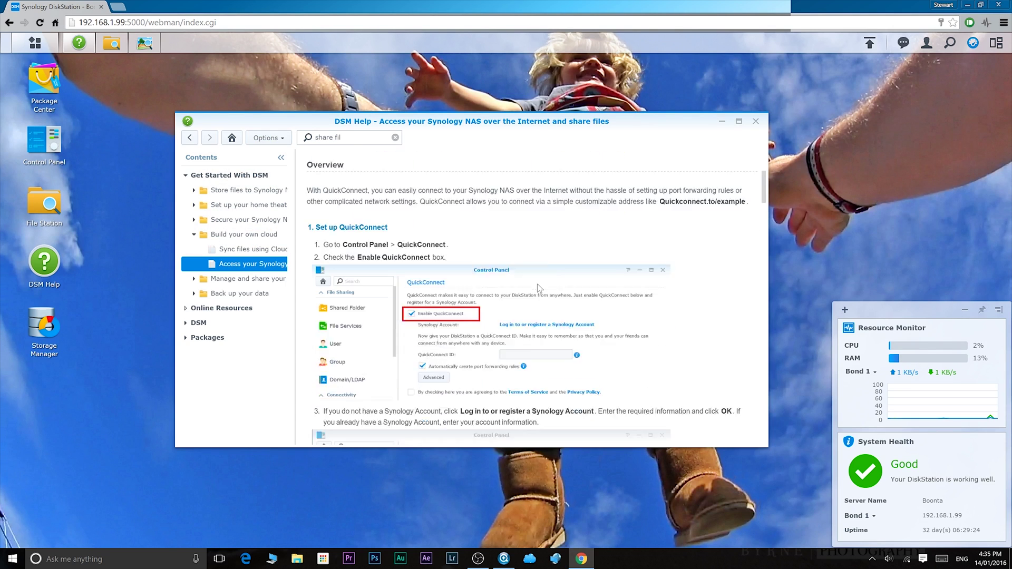
scroll(553, 287, "down", 5)
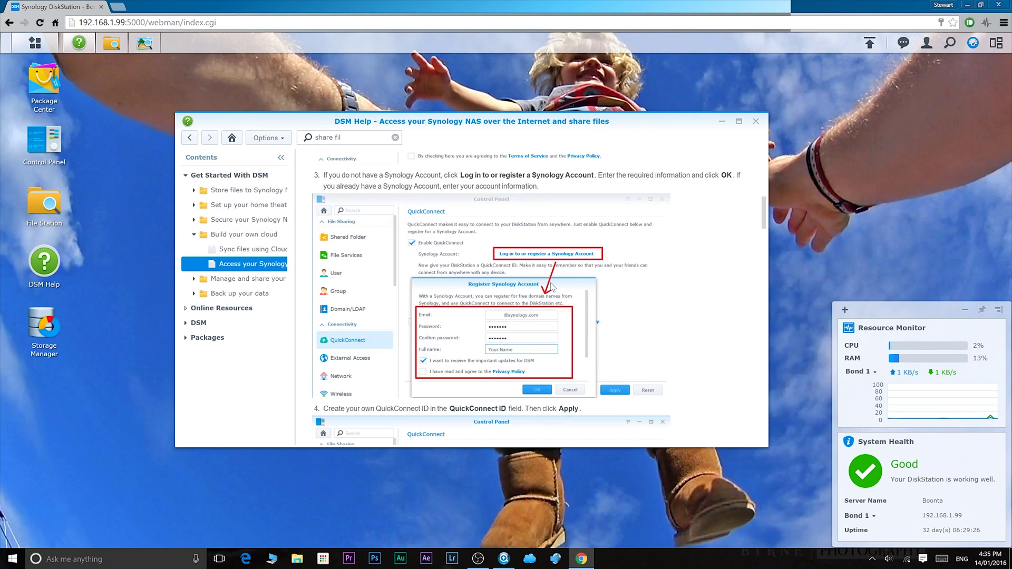
scroll(543, 274, "down", 3)
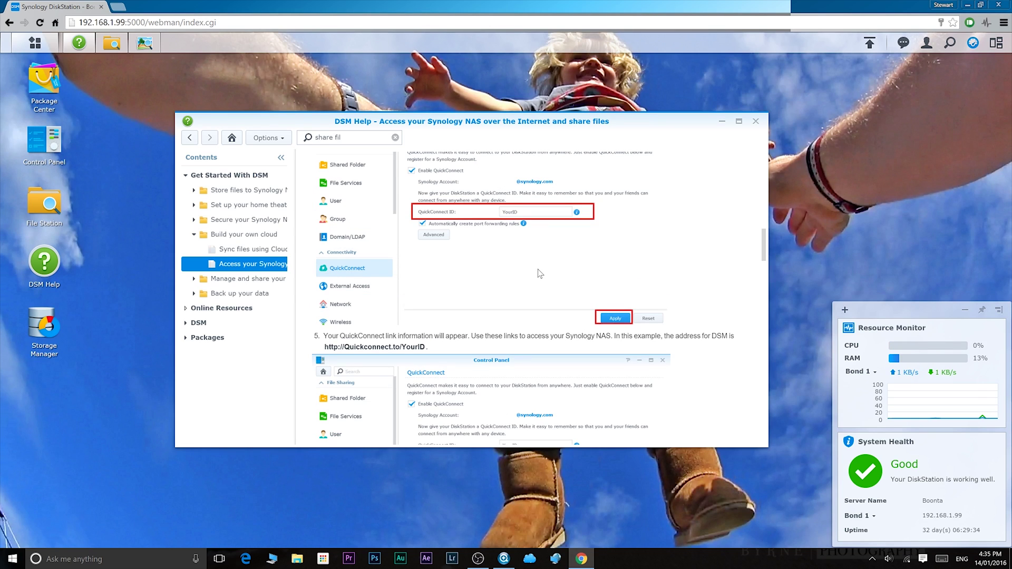
scroll(558, 232, "down", 3)
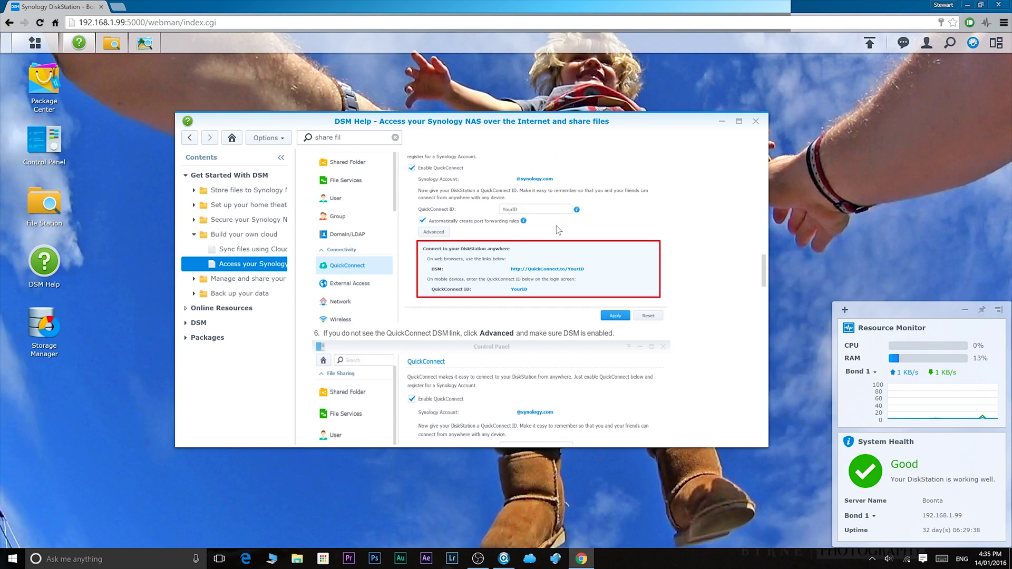
scroll(559, 232, "up", 2)
left_click(756, 121)
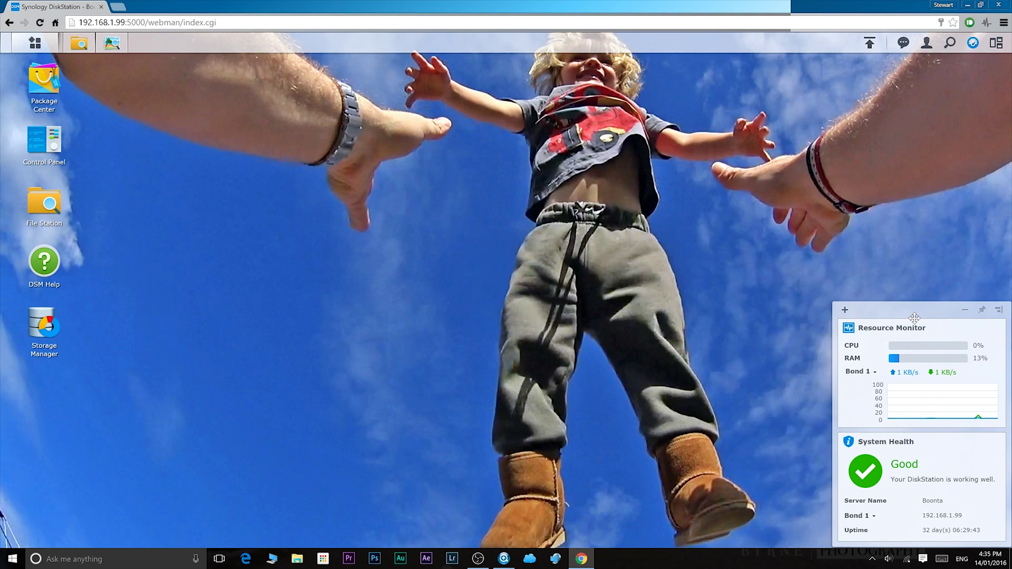
left_click(1000, 313)
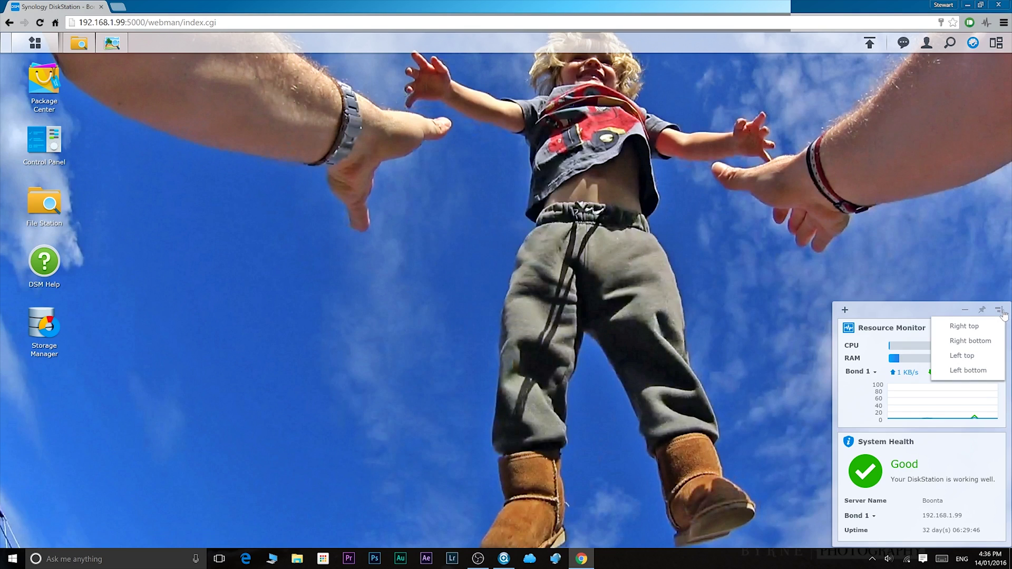
left_click(985, 370)
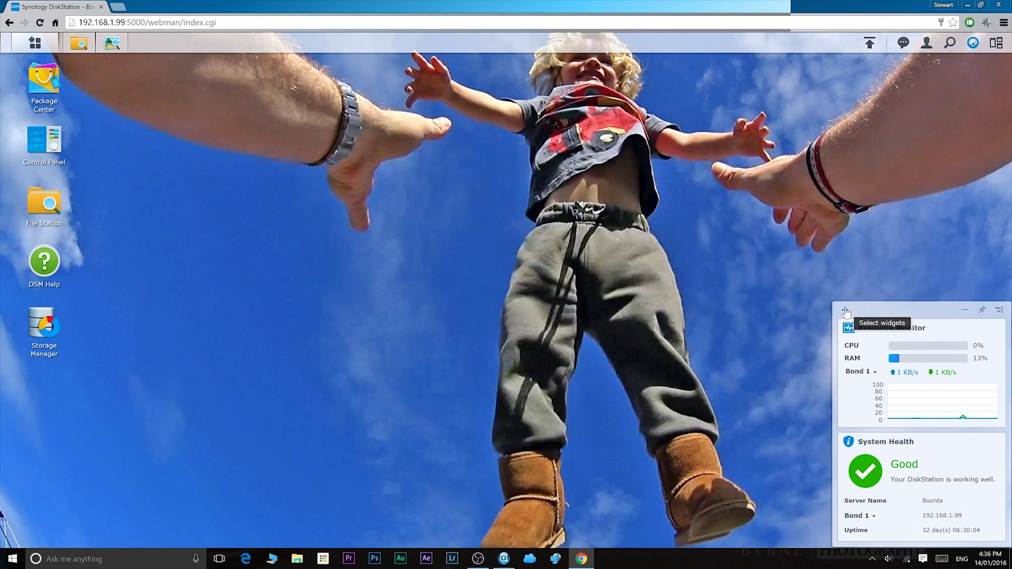
left_click(845, 311)
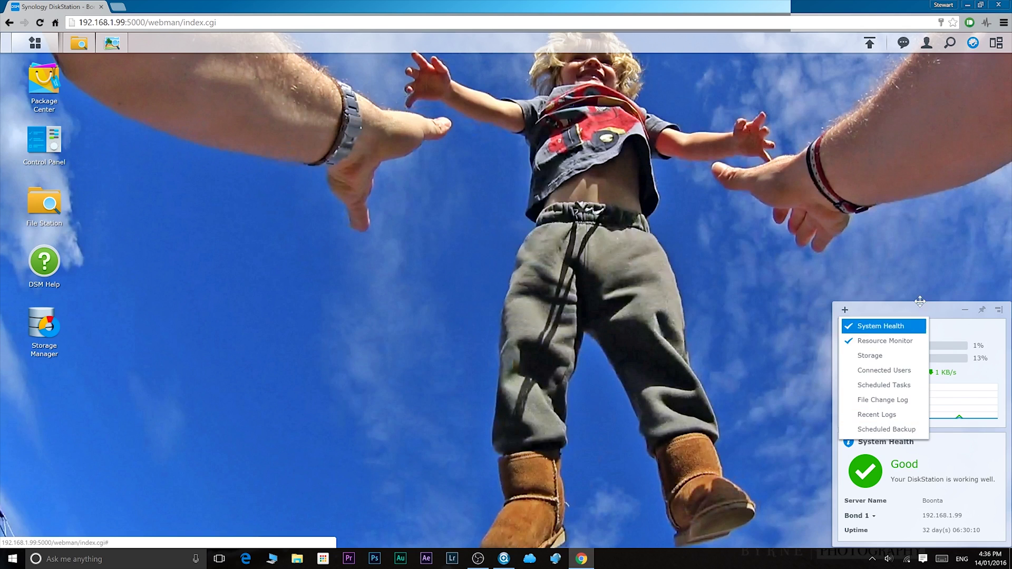
left_click(973, 45)
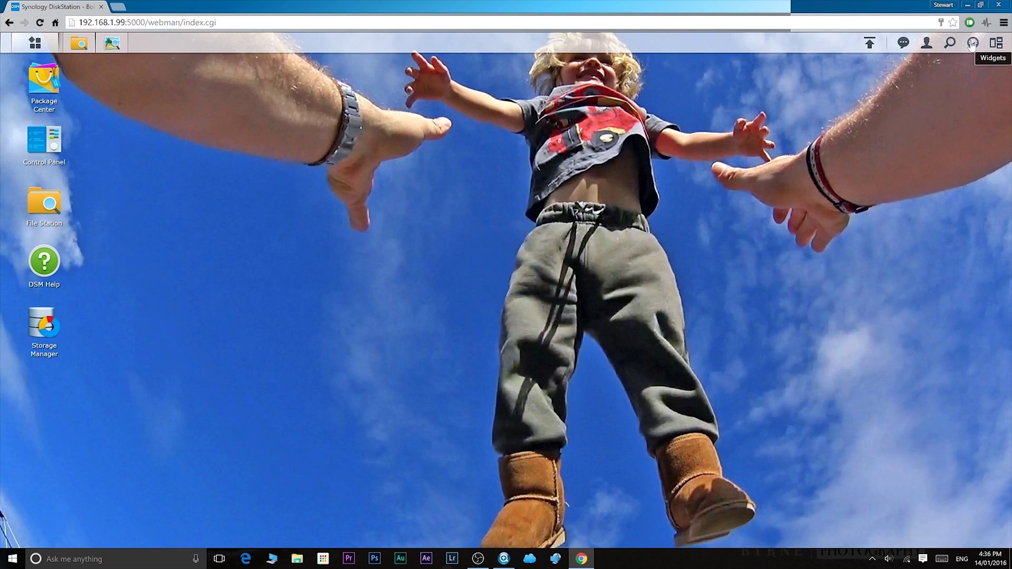
left_click(973, 44)
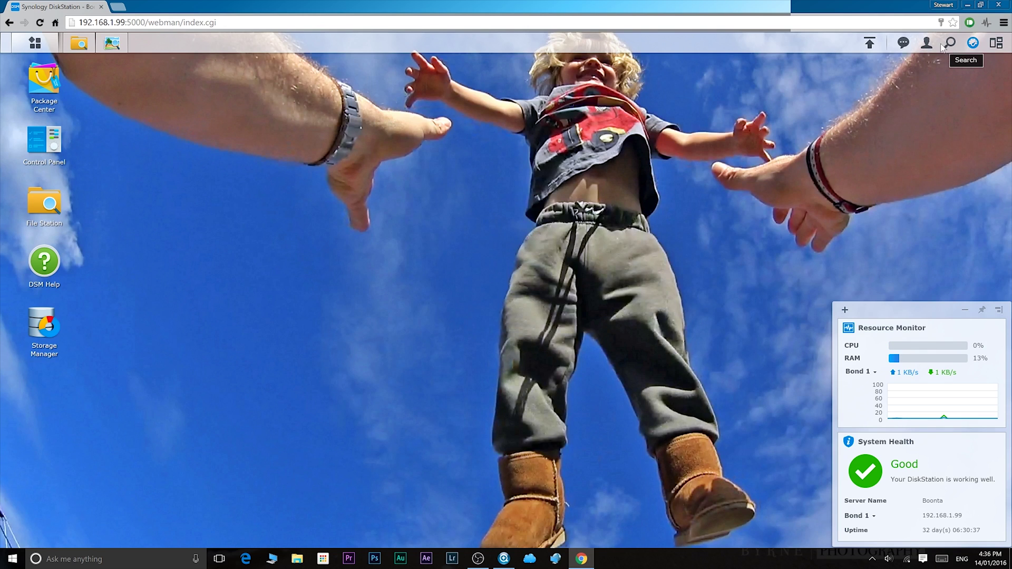
left_click(927, 44)
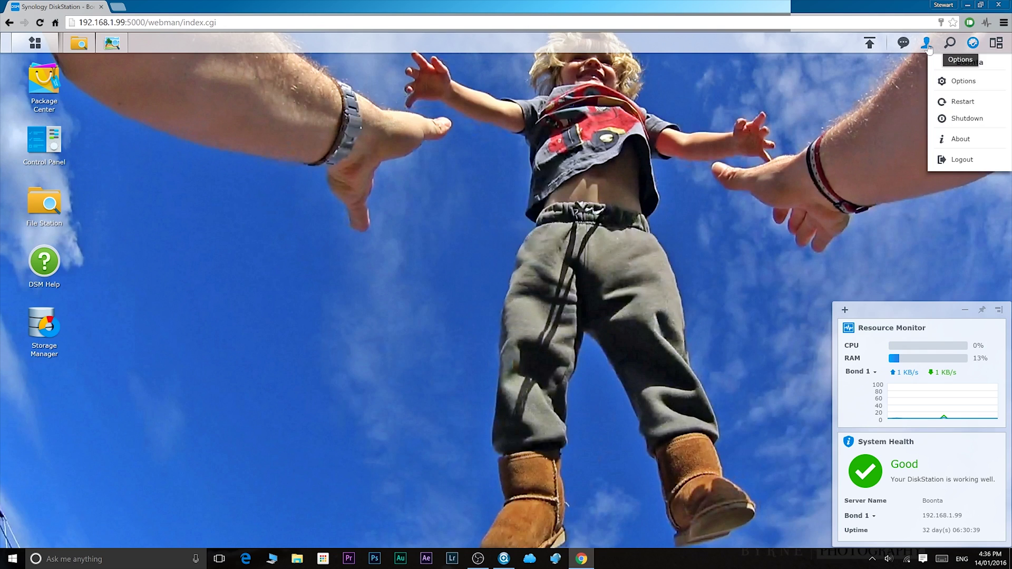
left_click(927, 44)
left_click(927, 45)
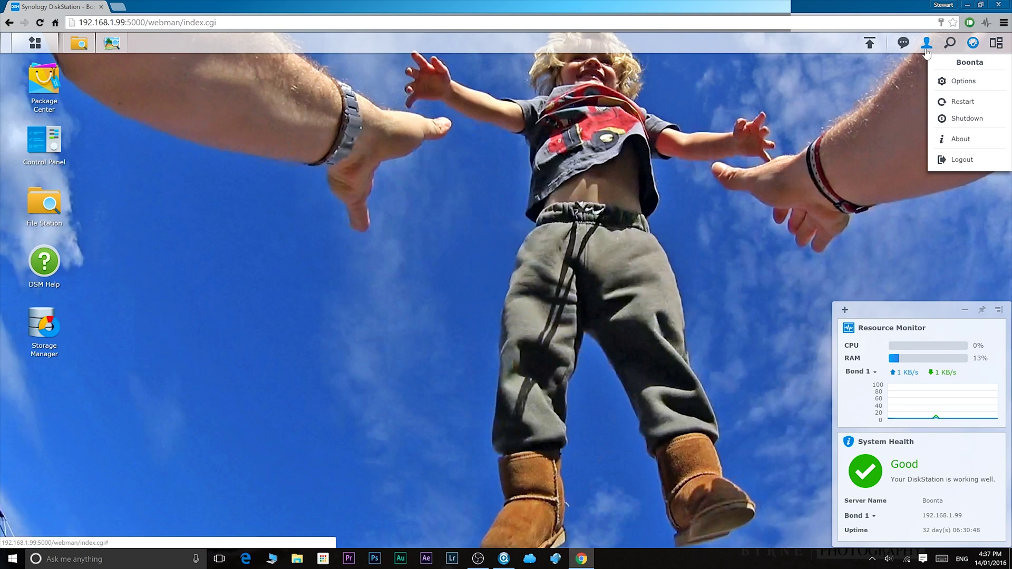
left_click(904, 44)
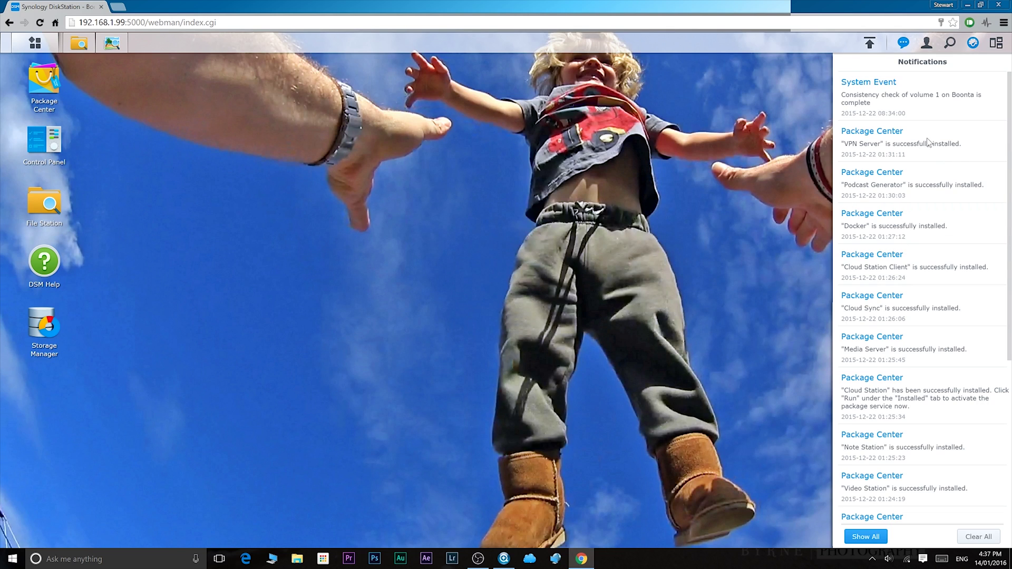
left_click(860, 48)
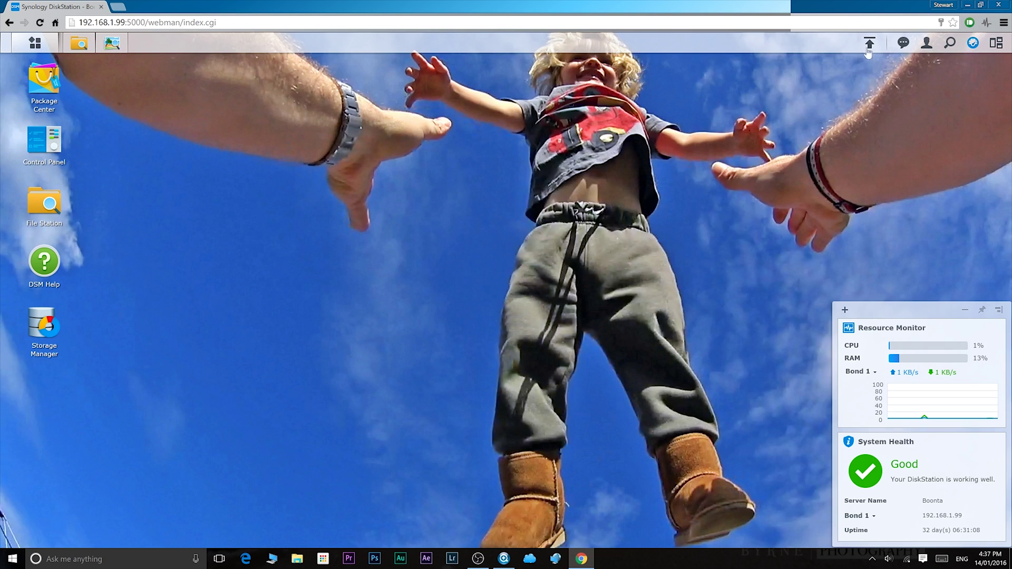
left_click(869, 45)
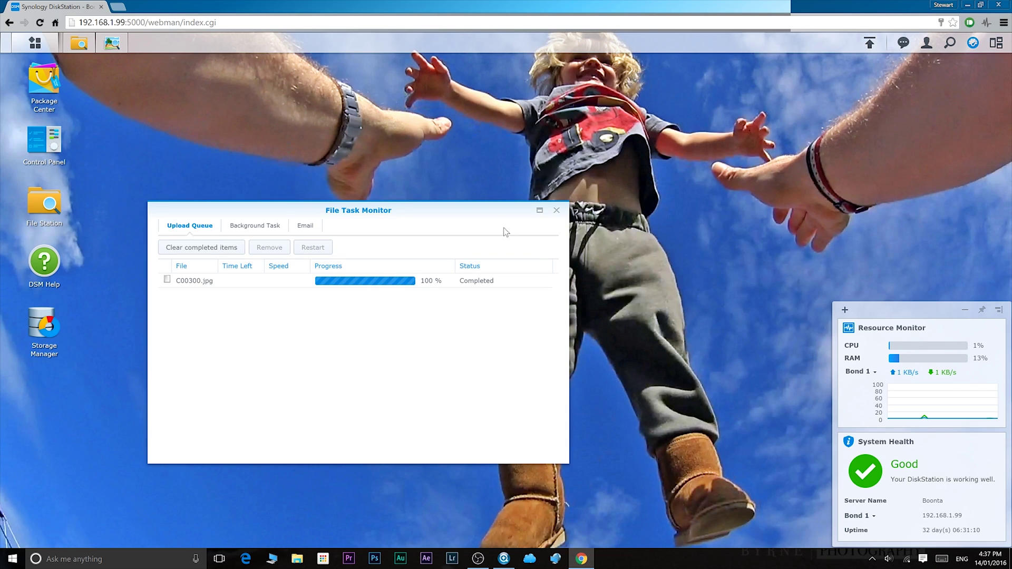
left_click(556, 212)
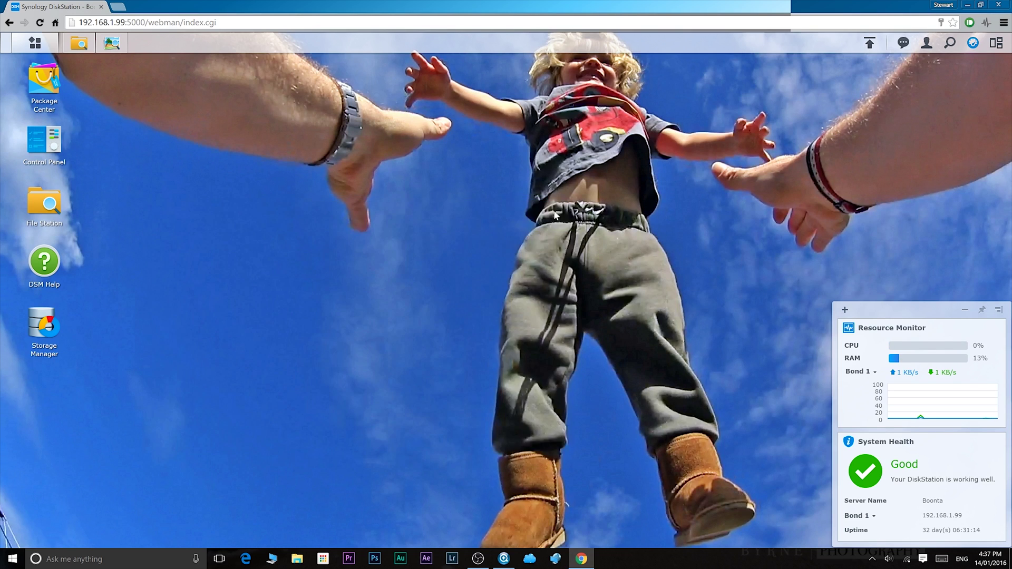
- Dismiss the Main Menu, then bring back File Station and the C00300.jpg photo viewer
left_click(36, 49)
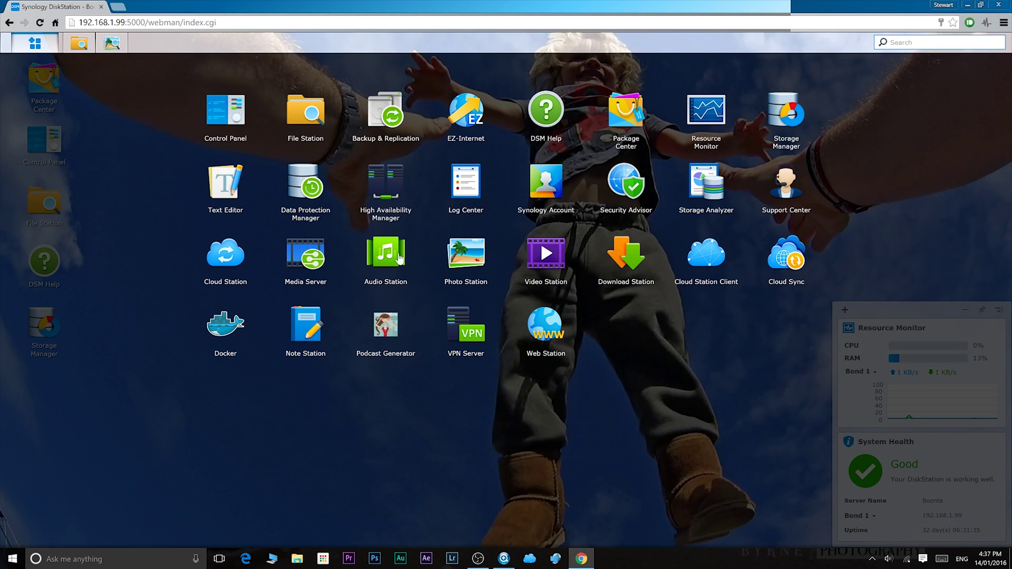
left_click(34, 50)
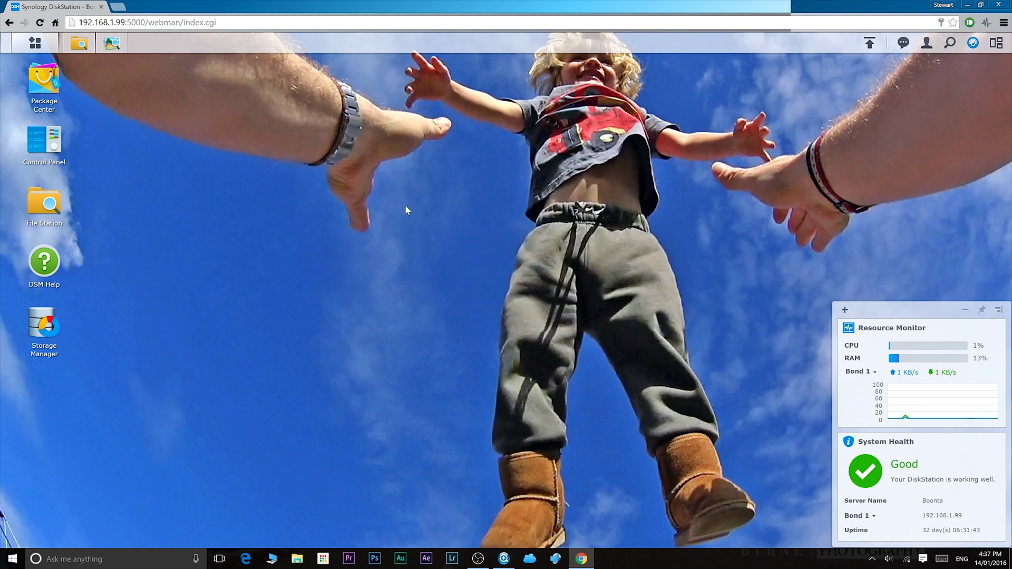
mouse_move(114, 45)
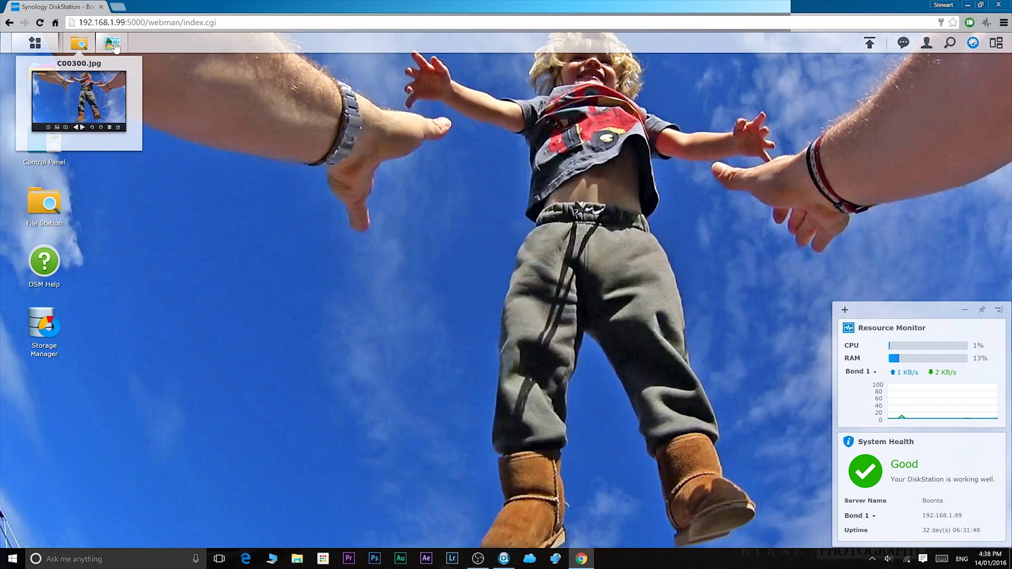
left_click(78, 46)
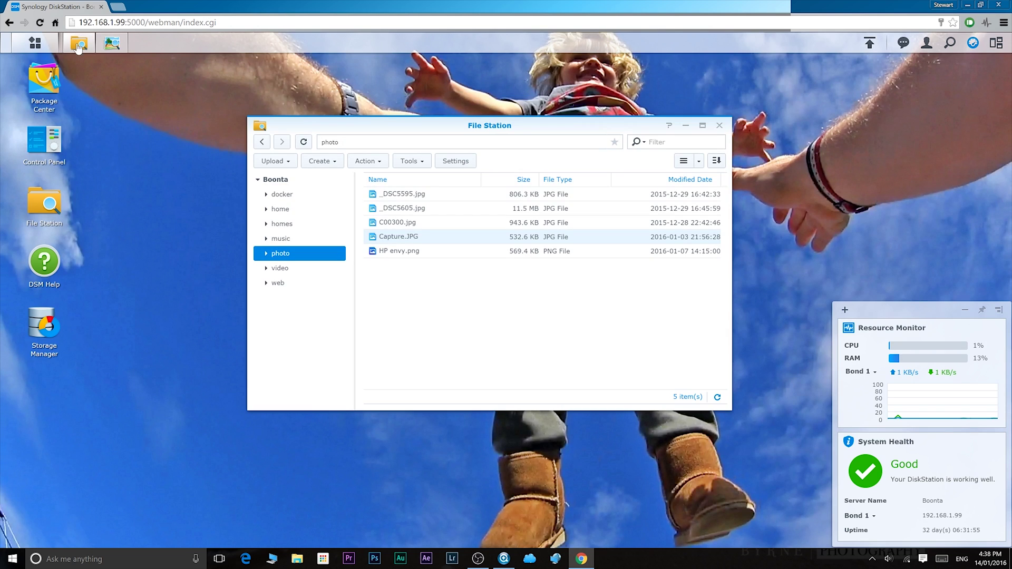
left_click(109, 45)
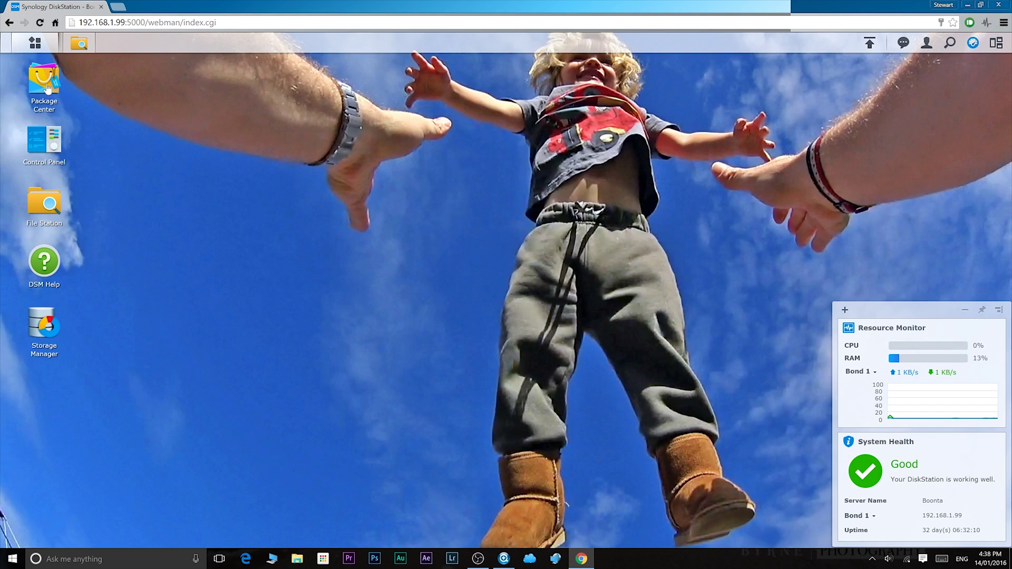
- Open Package Center and look through the Recommended packages
left_click(47, 88)
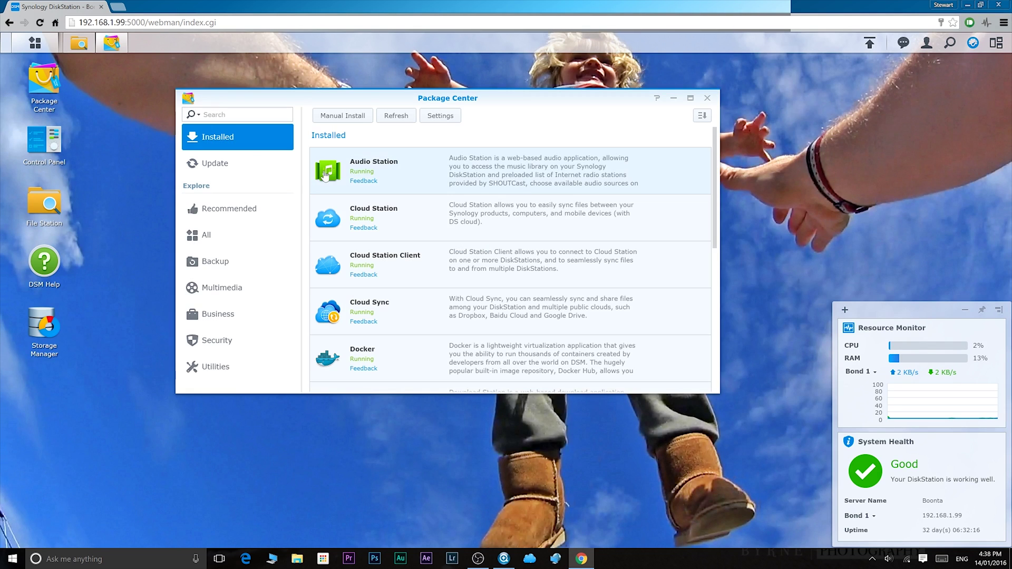
left_click(247, 211)
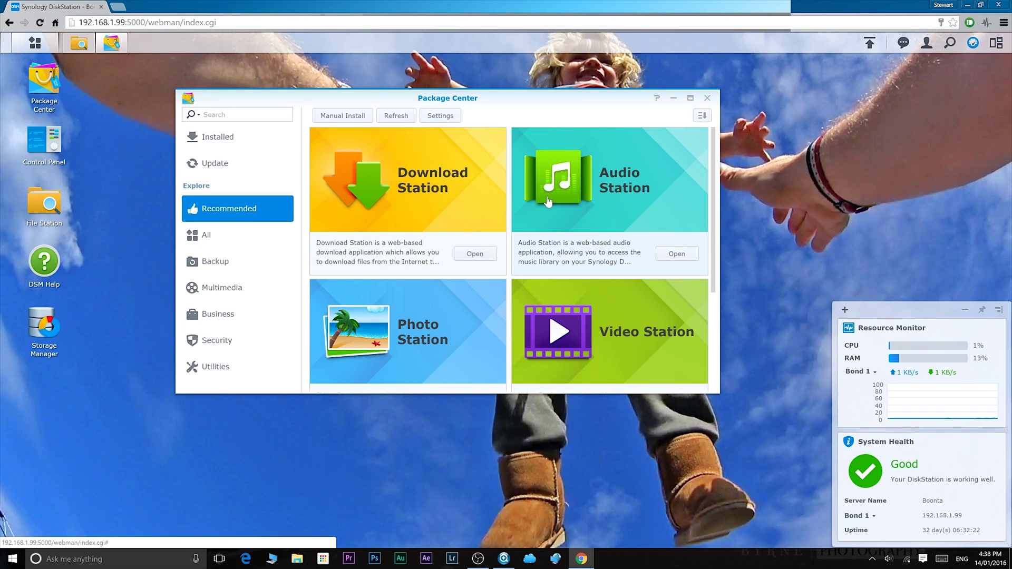
scroll(611, 253, "down", 3)
mouse_move(596, 301)
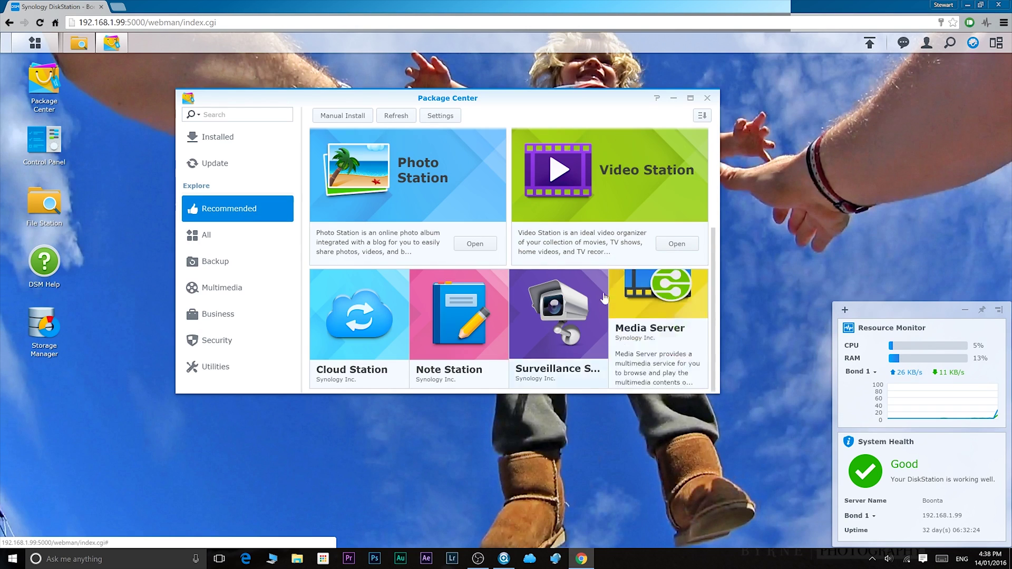
scroll(596, 301, "up", 3)
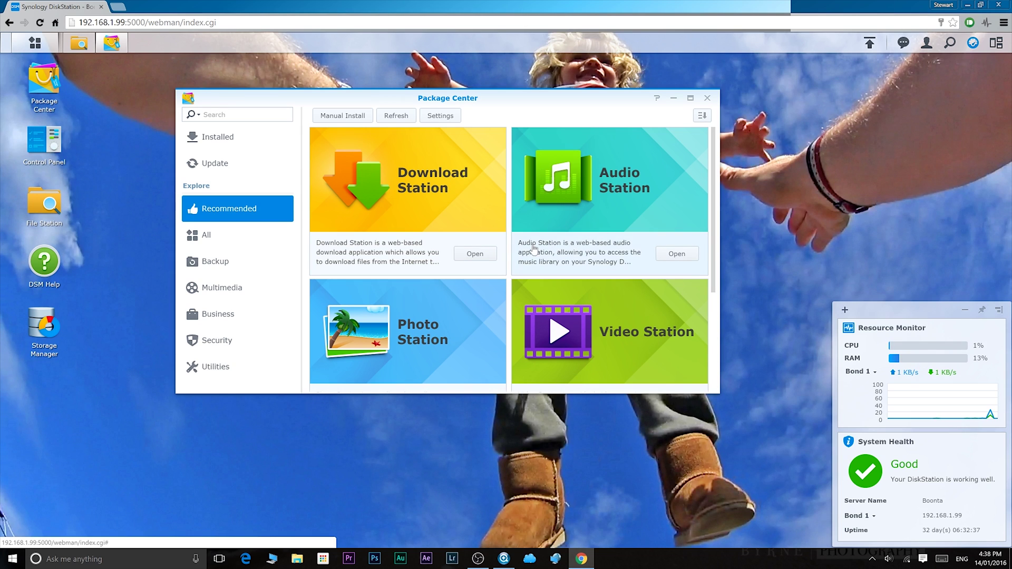
scroll(534, 250, "down", 2)
mouse_move(639, 346)
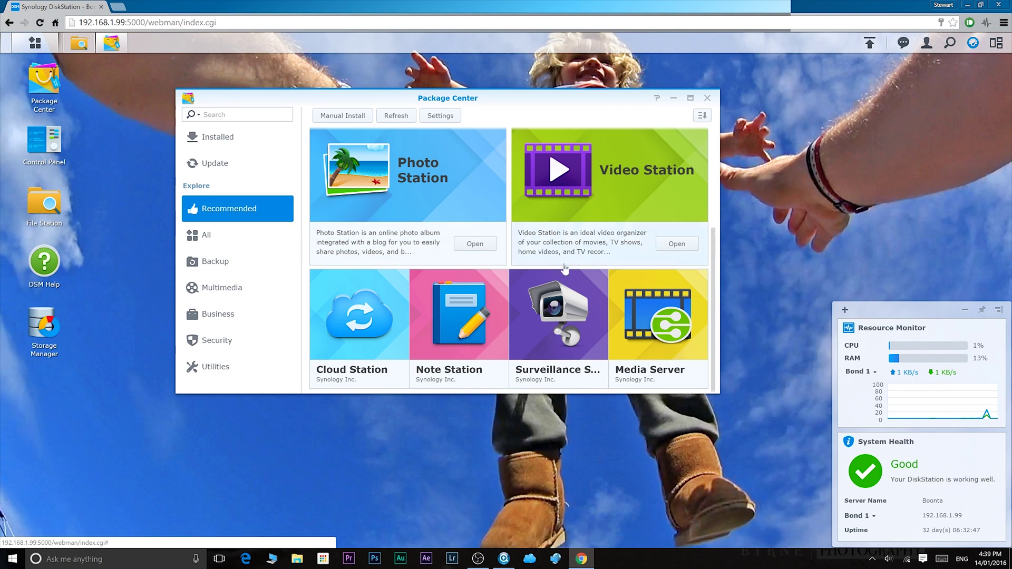
mouse_move(409, 308)
- Browse the full All packages catalogue, including Docker, Git Server and WordPress
left_click(202, 239)
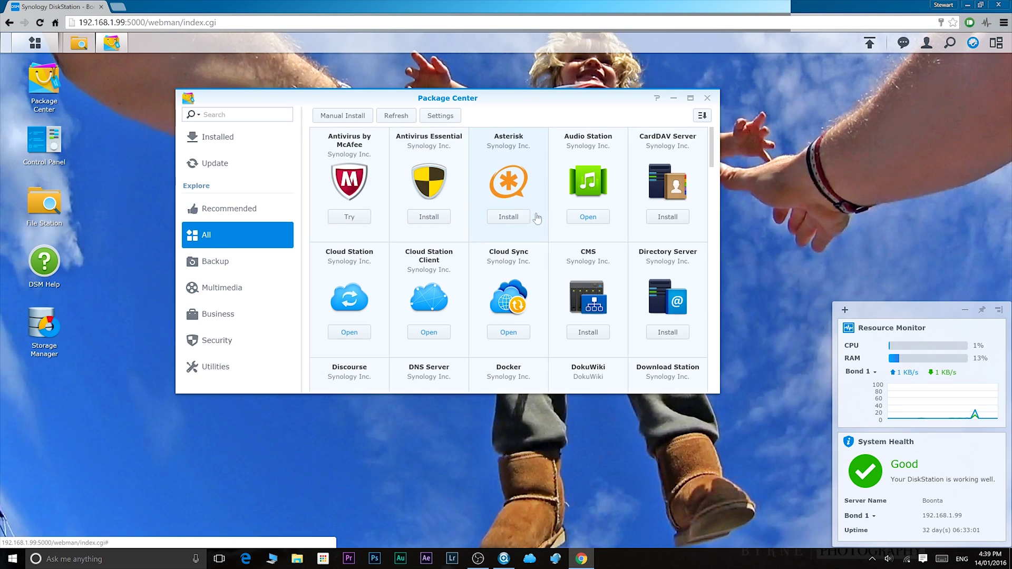
scroll(543, 224, "down", 5)
scroll(543, 224, "down", 5)
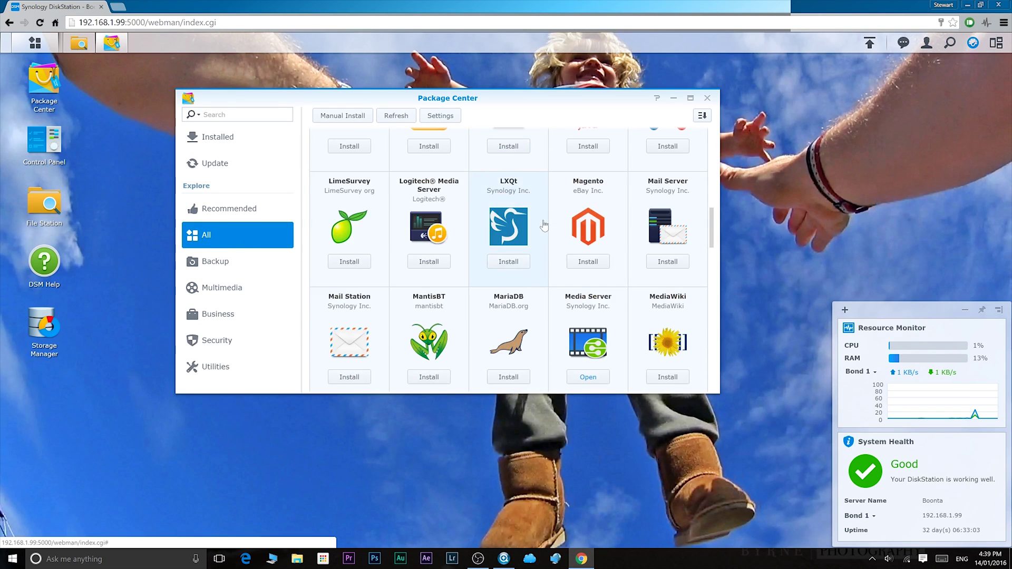
scroll(545, 226, "down", 7)
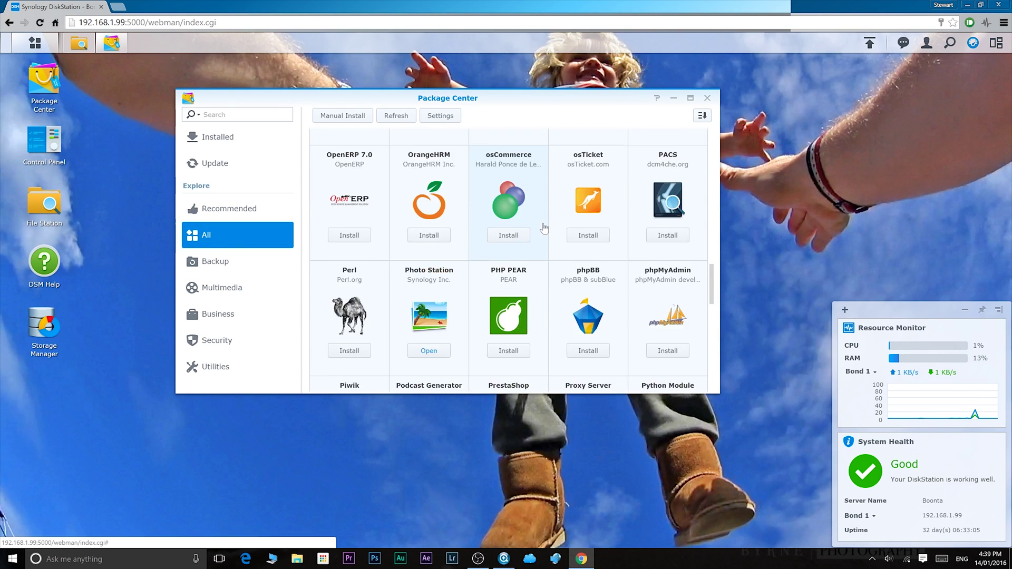
scroll(544, 227, "down", 1)
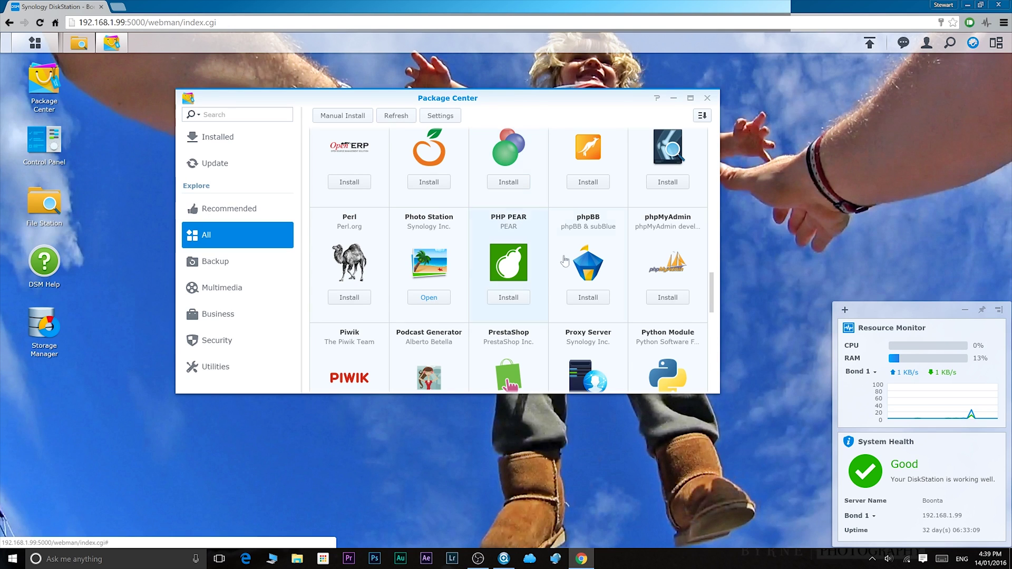
scroll(603, 254, "down", 4)
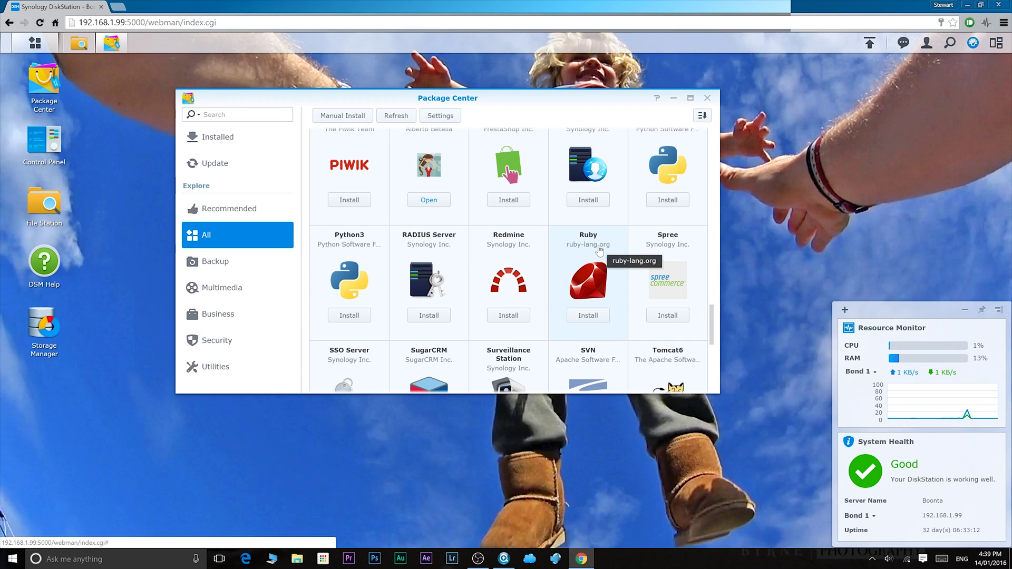
scroll(548, 246, "down", 6)
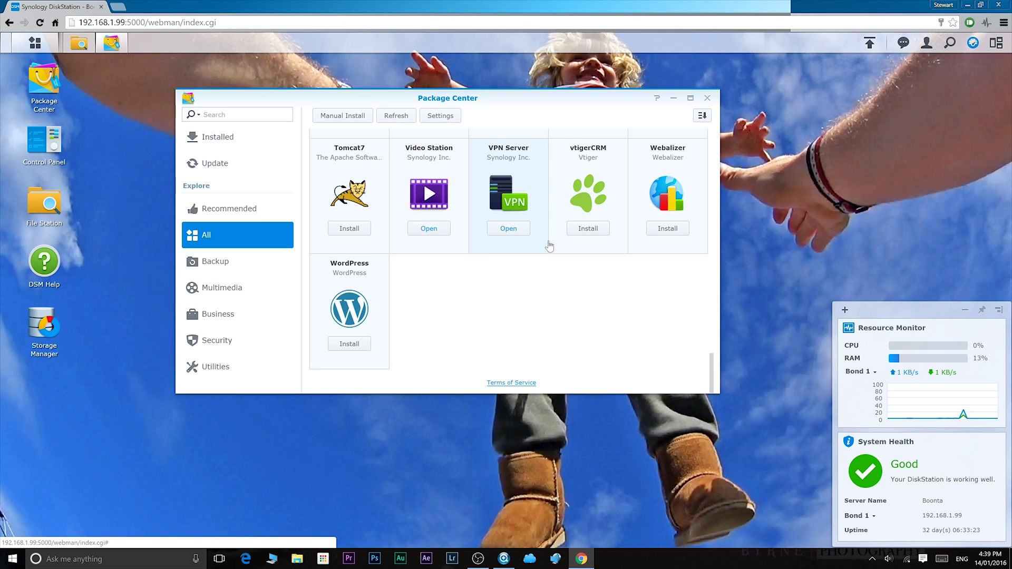
scroll(549, 245, "up", 10)
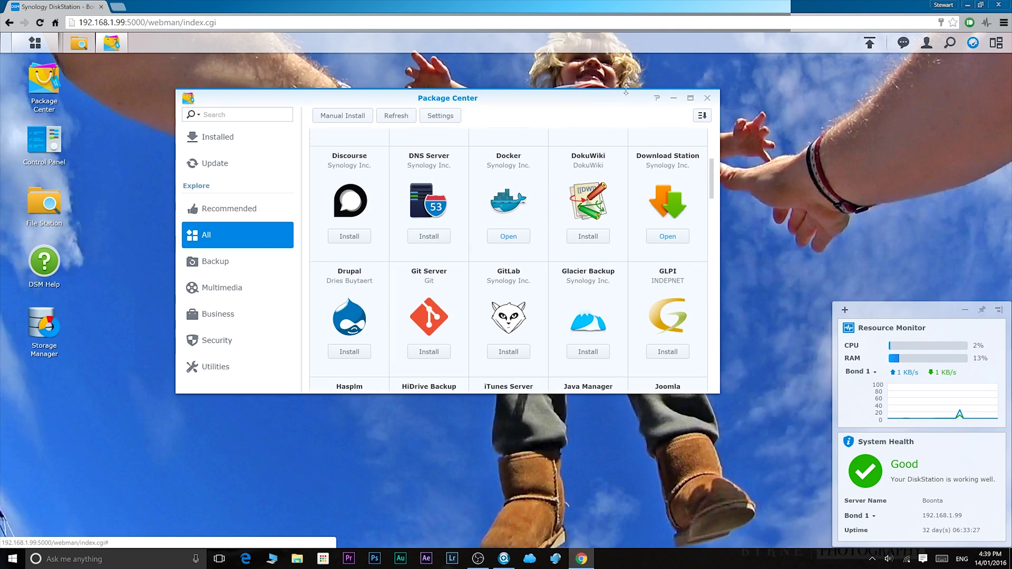
left_click(49, 146)
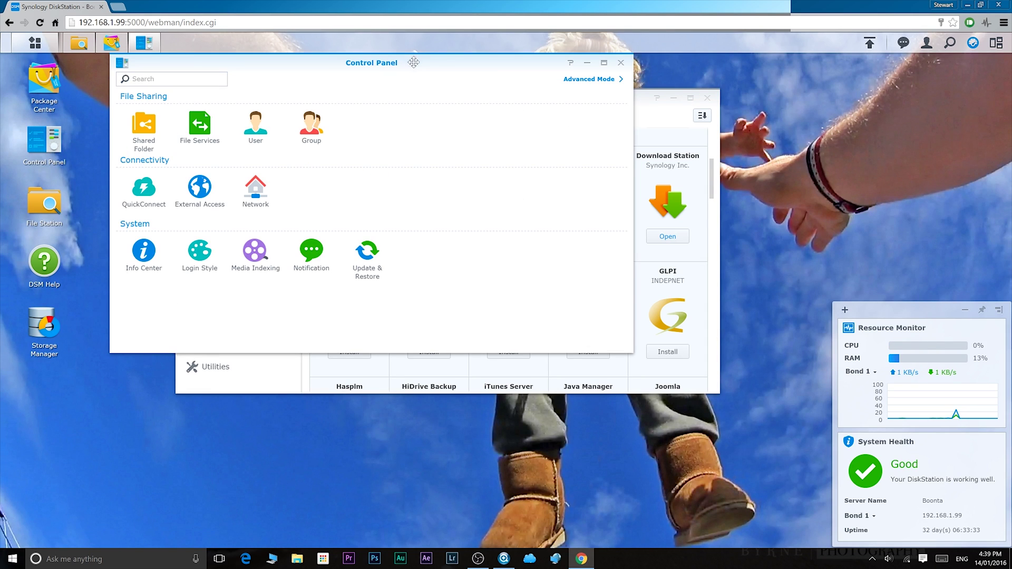
left_click_drag(409, 58, 486, 84)
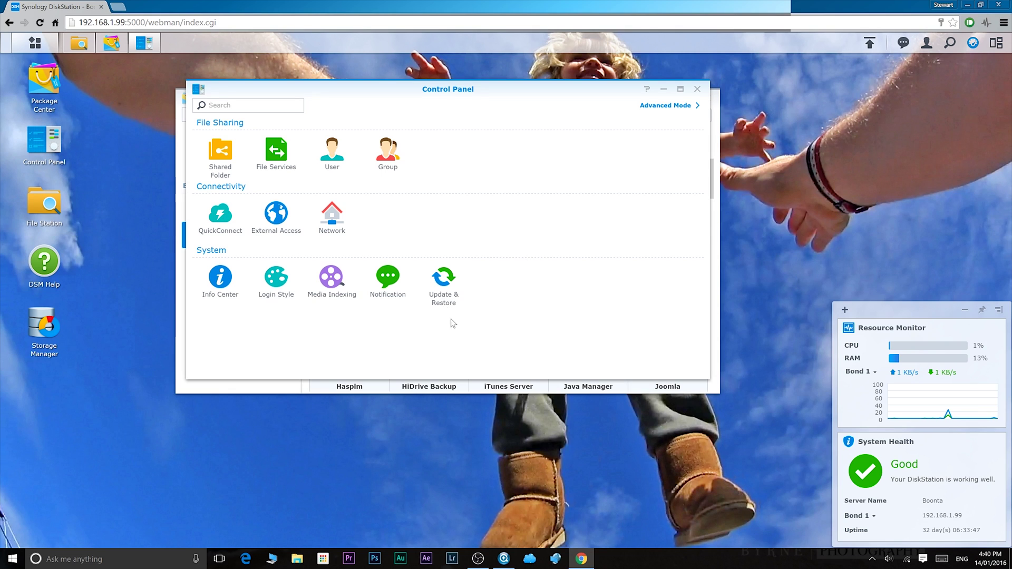
left_click(445, 281)
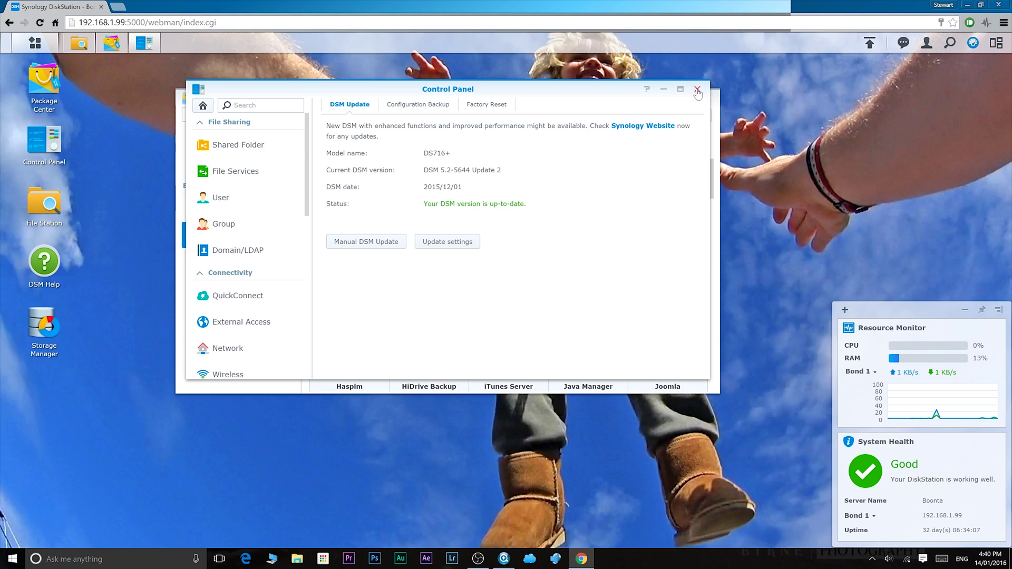
left_click(697, 91)
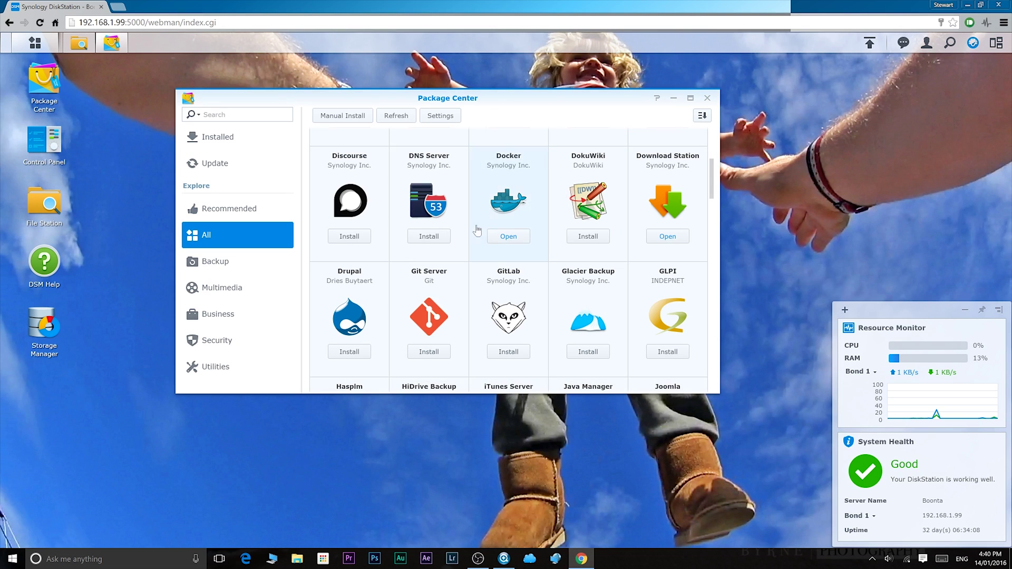
- Open File Station and switch between the docker, home and homes shared folders, ending in home
left_click(48, 203)
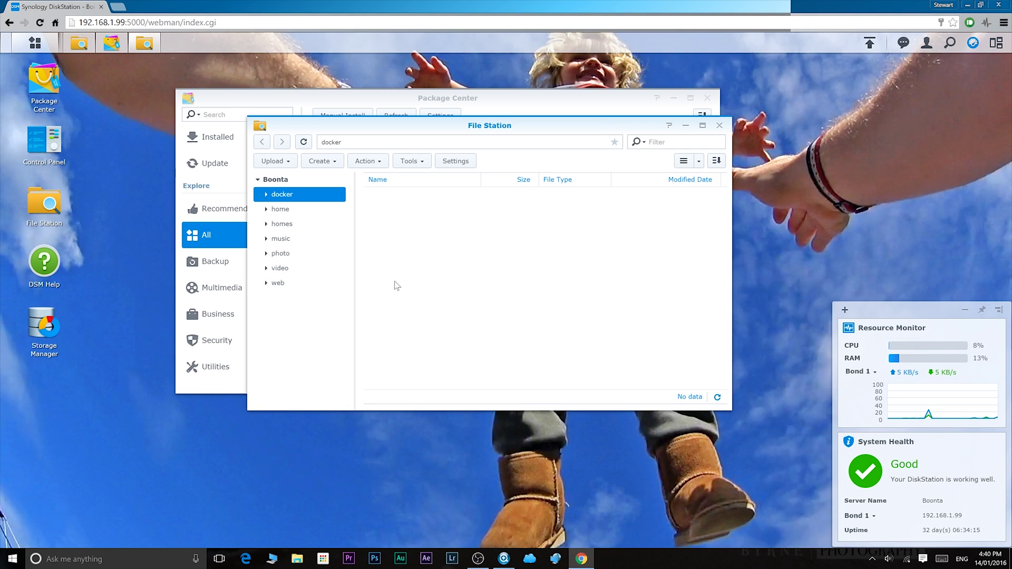
left_click(293, 214)
left_click(286, 197)
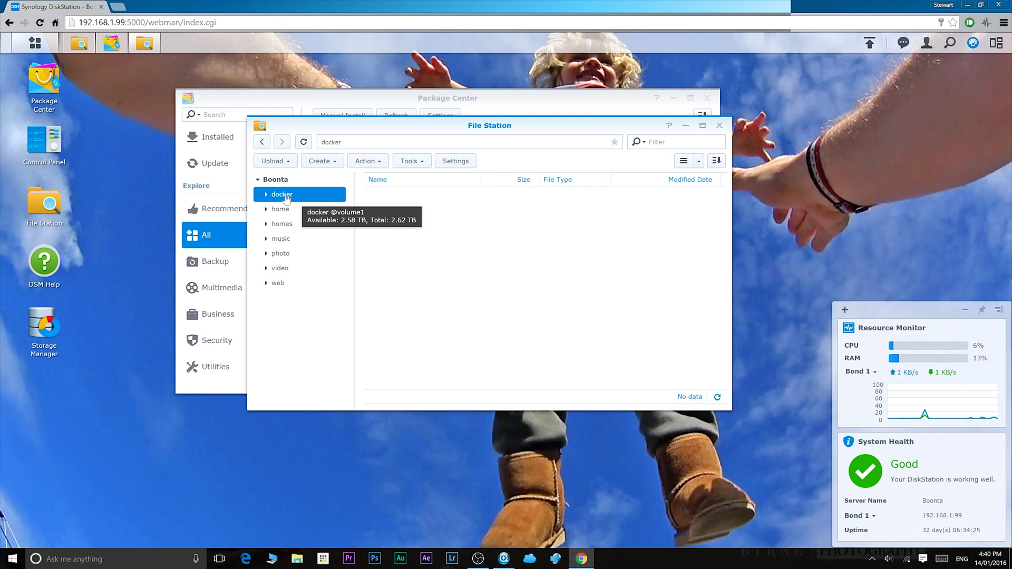
left_click(283, 225)
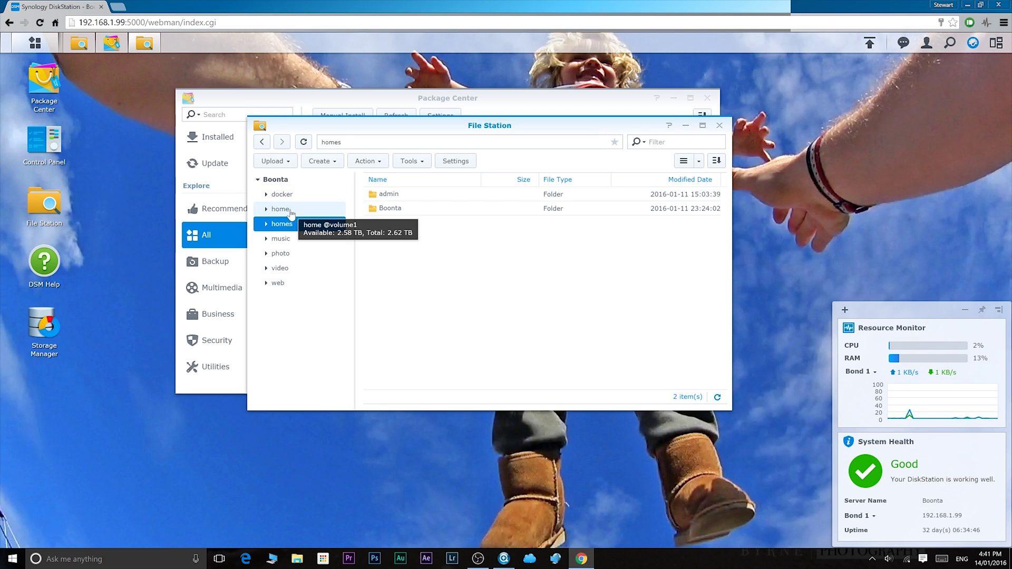
left_click(289, 210)
left_click(288, 196)
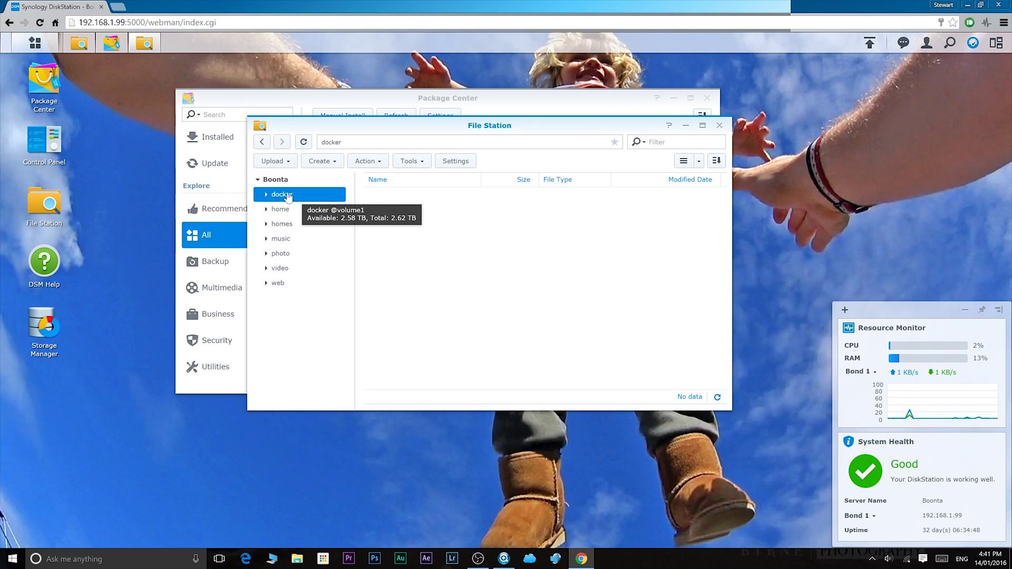
left_click(288, 210)
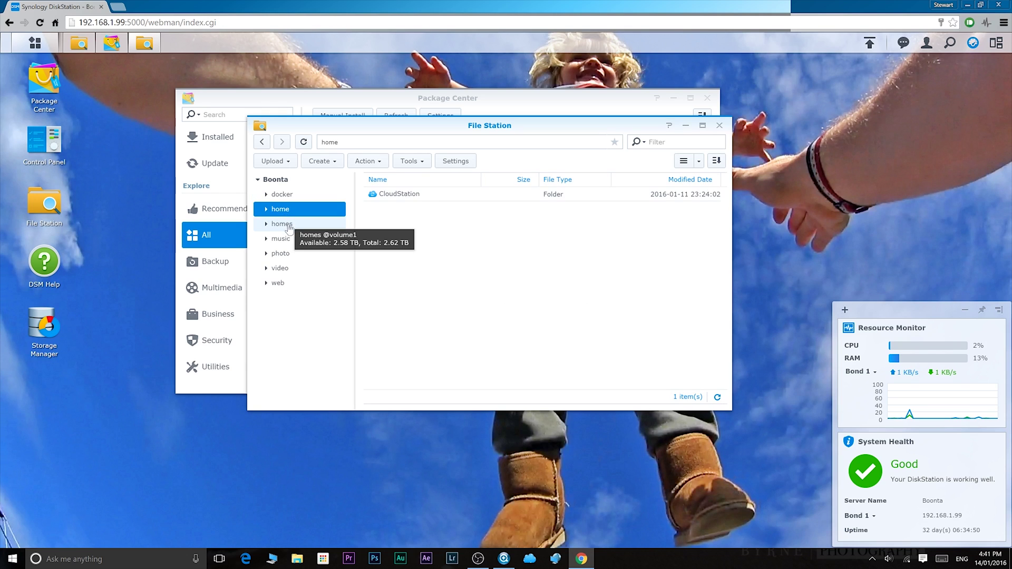
- In the photo folder, create a file sharing link for Capture.JPG and close the link window
left_click(287, 254)
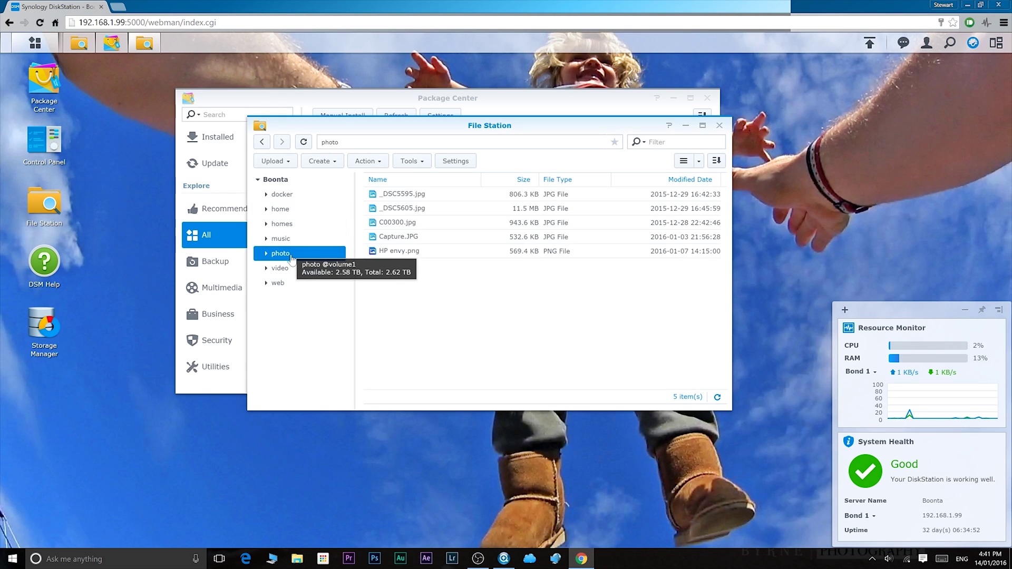
right_click(404, 239)
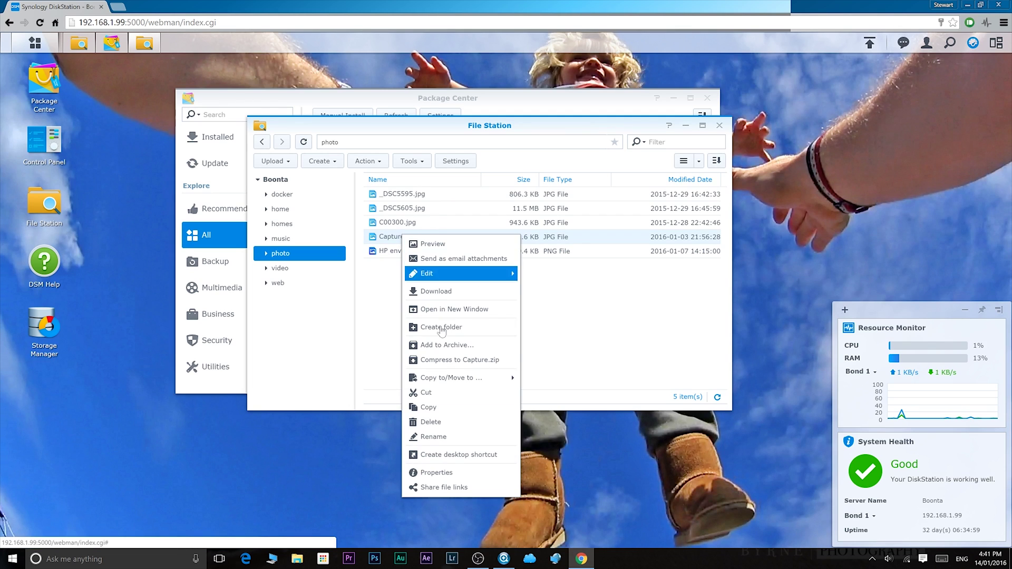
left_click(451, 487)
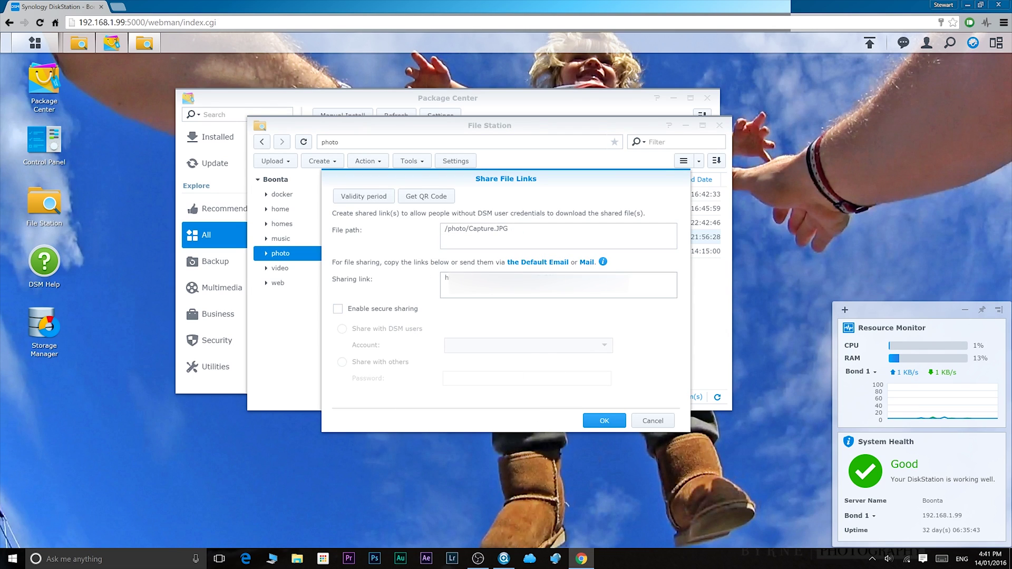
left_click(570, 294)
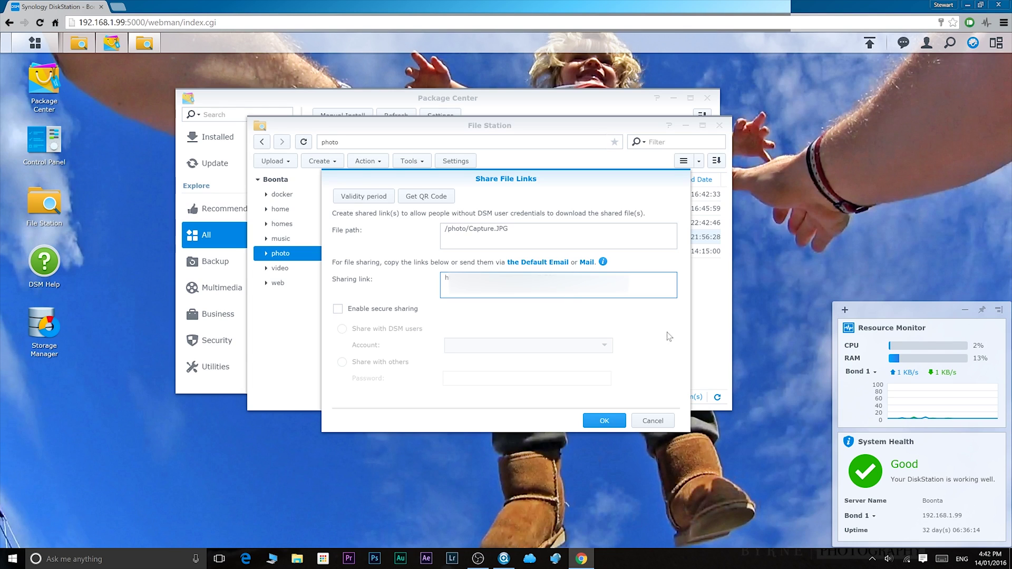
left_click(653, 421)
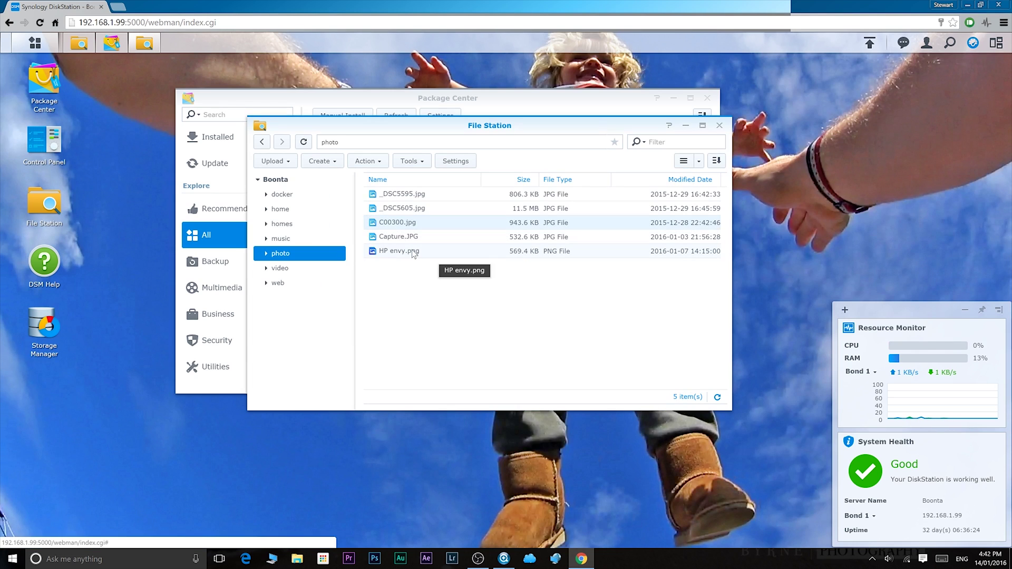
- Open _DSC5605.jpg in the image viewer, set it as wallpaper, and close the viewer
left_click(401, 210)
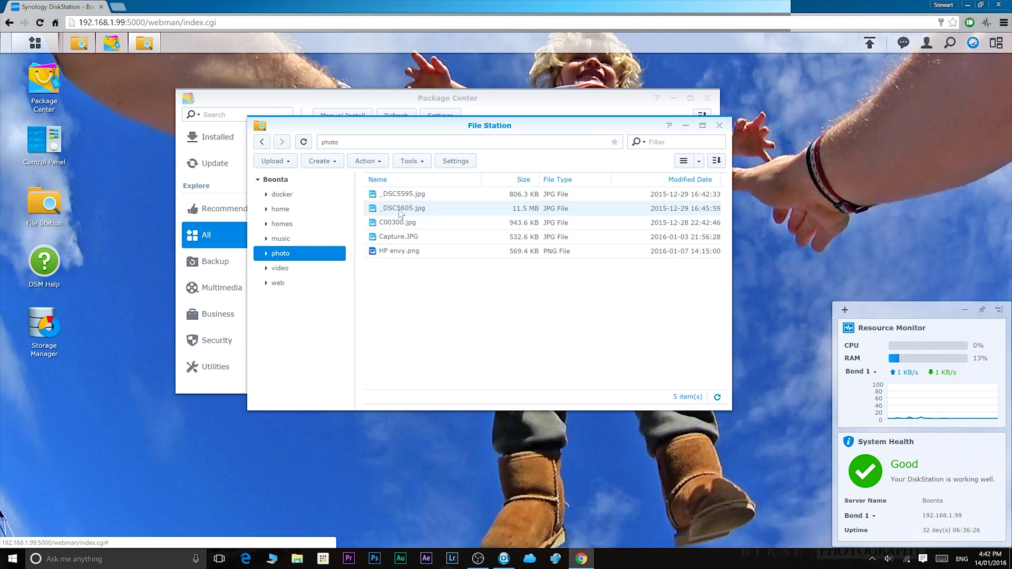
double_click(400, 211)
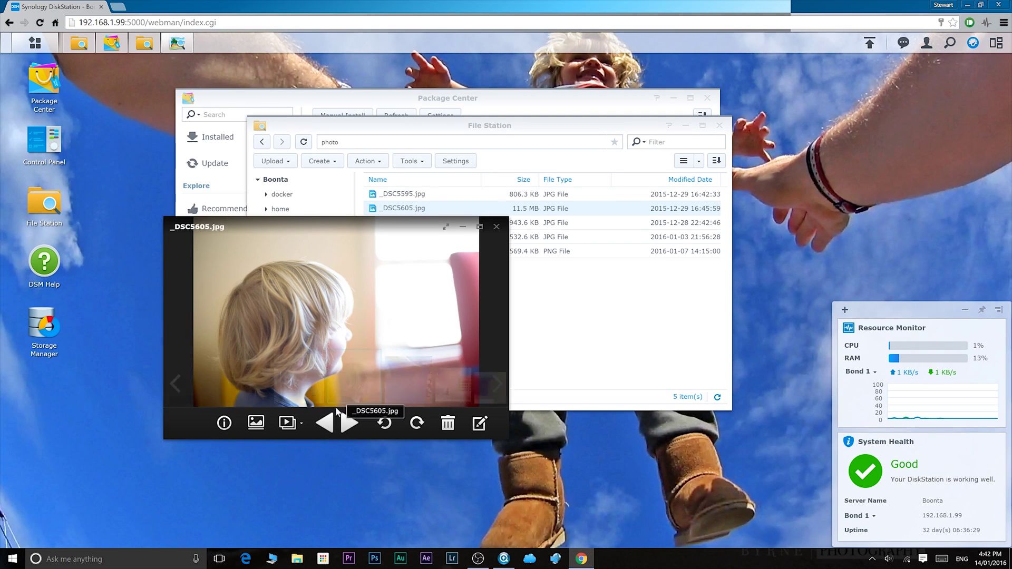
left_click(257, 425)
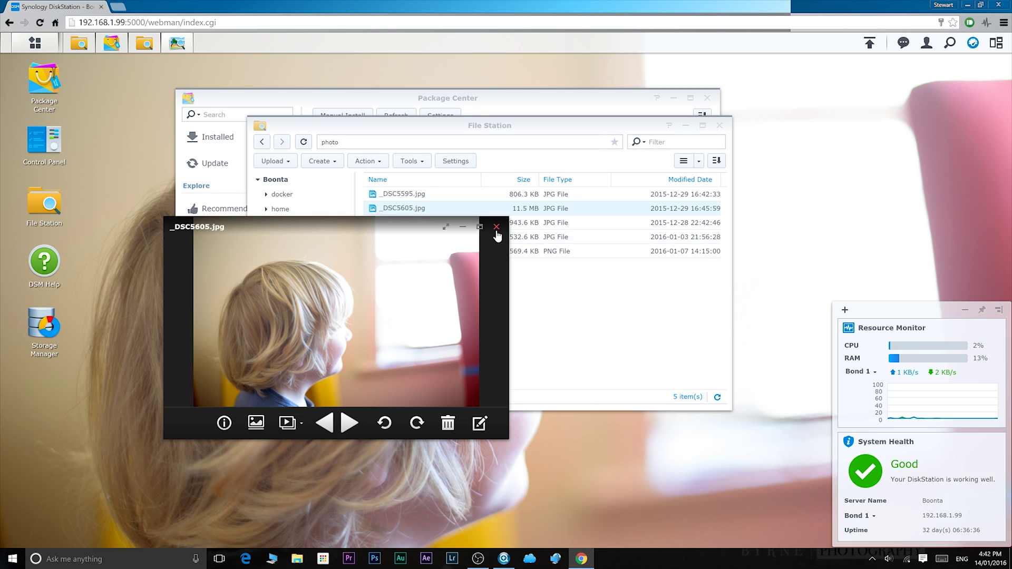
left_click(496, 228)
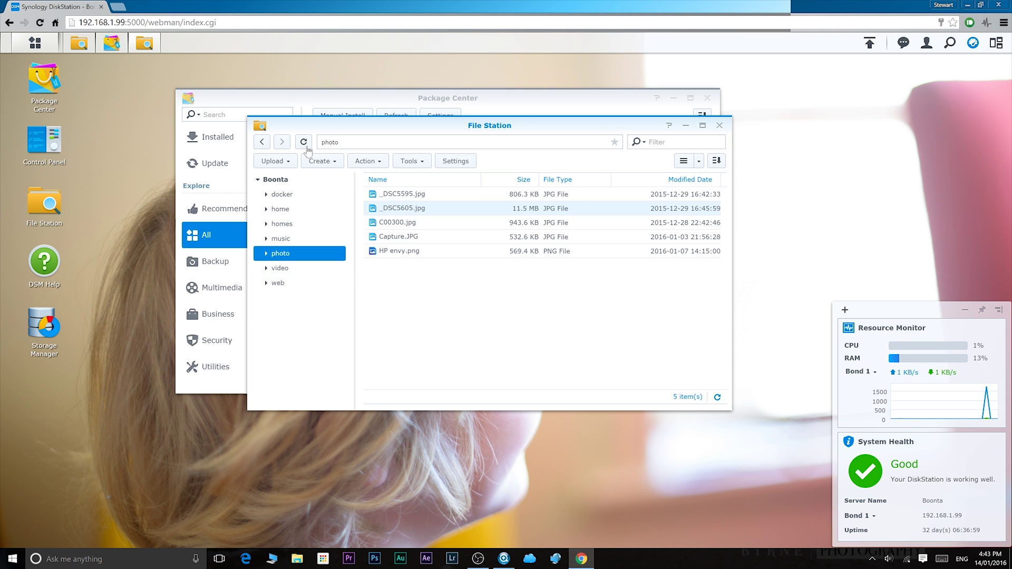
- Launch Video Station from the Main Menu and check the movie Action list without choosing anything
left_click(37, 46)
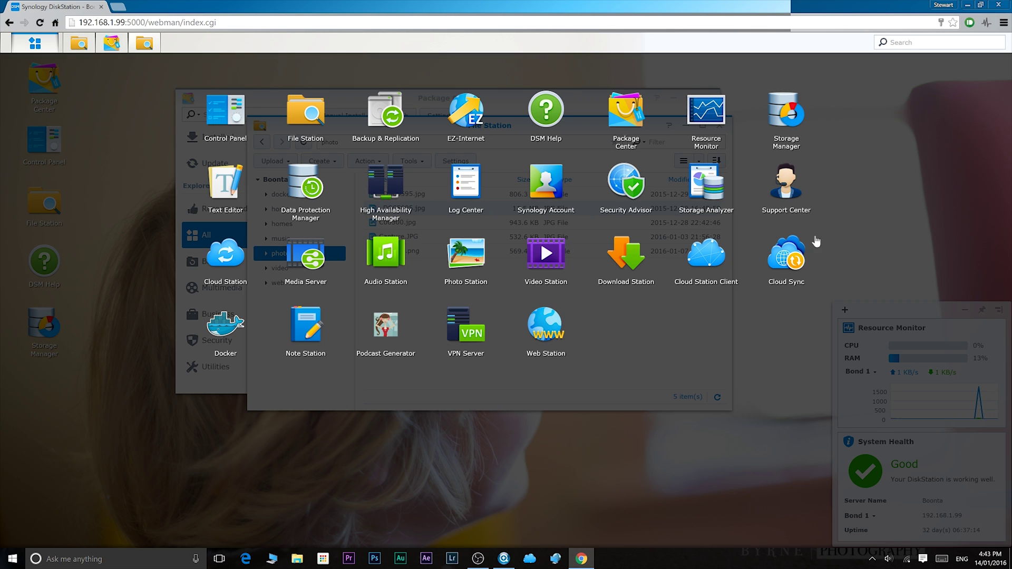
left_click(546, 258)
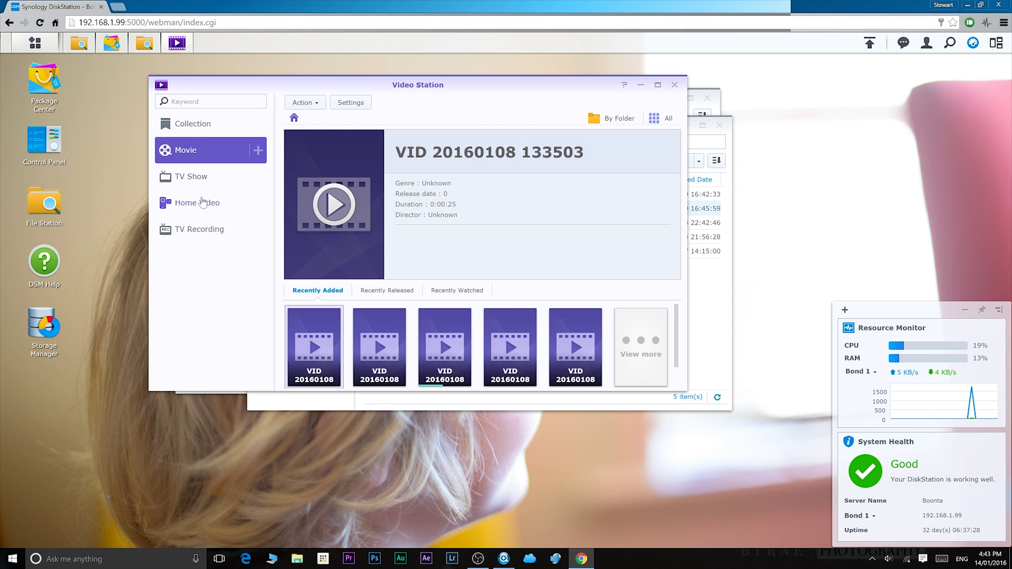
left_click(319, 103)
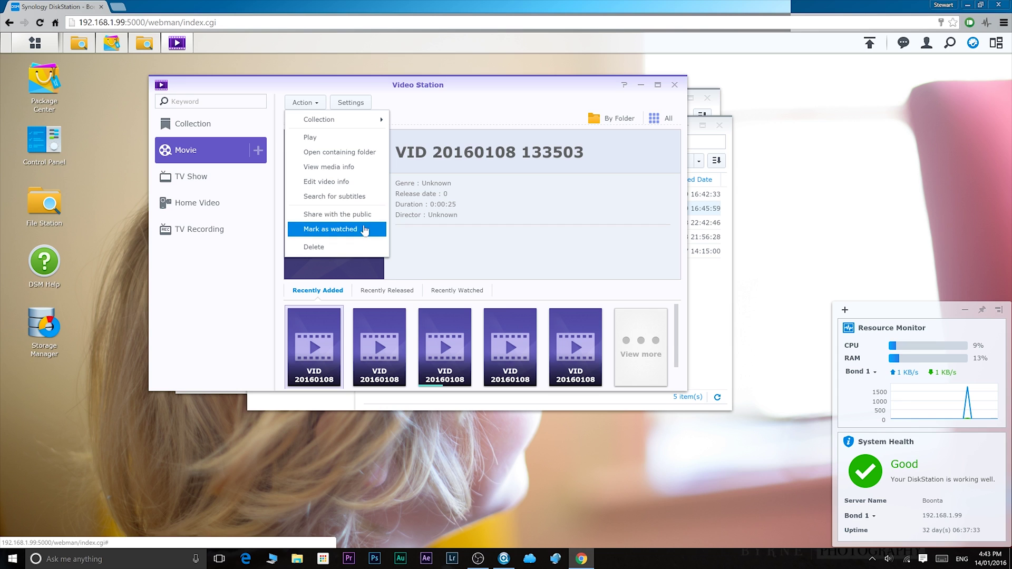
left_click(551, 233)
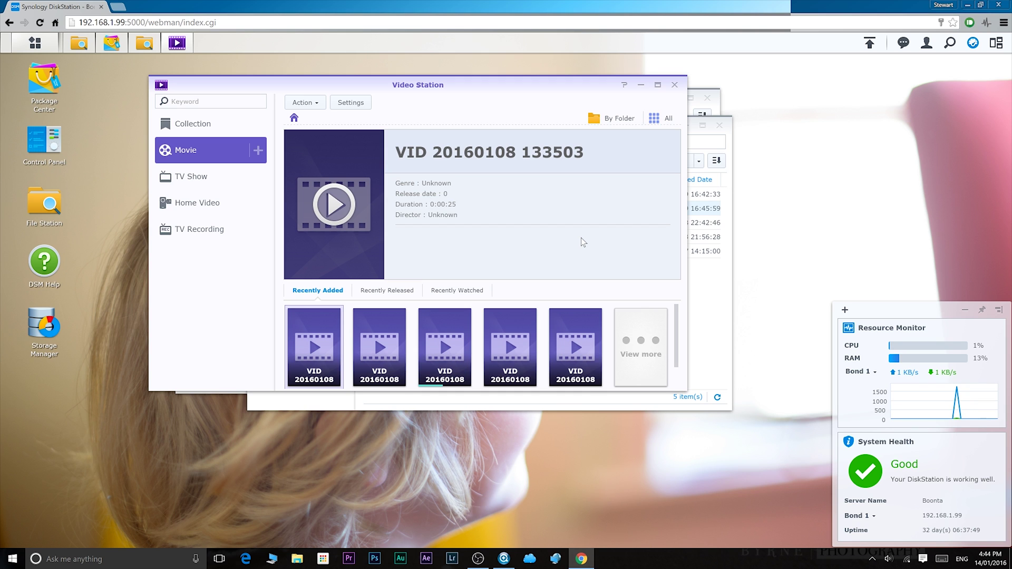
- Close Video Station, check Photo Station's Add and Share album options, then close the Photo Station tab
left_click(675, 86)
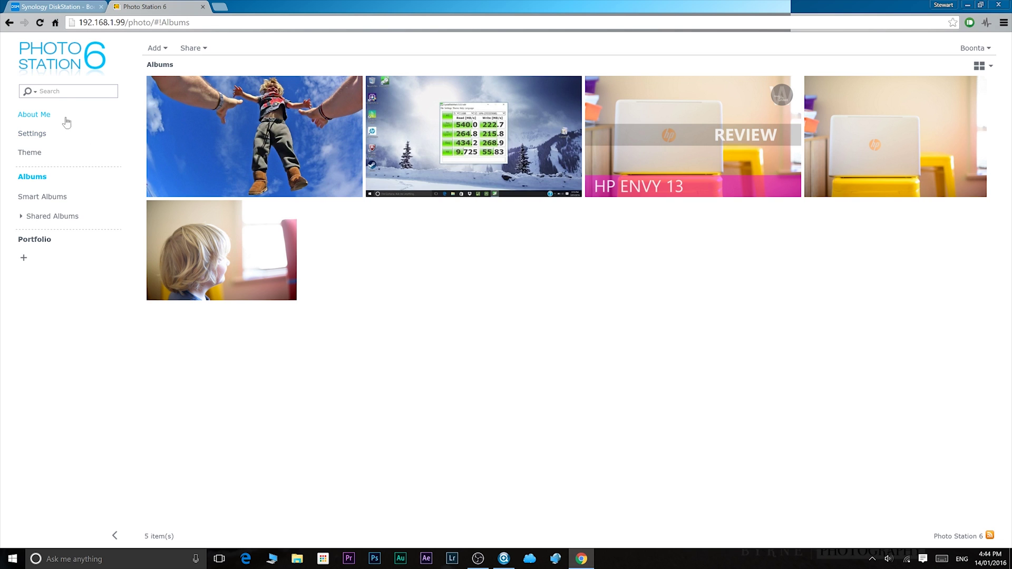
left_click(158, 49)
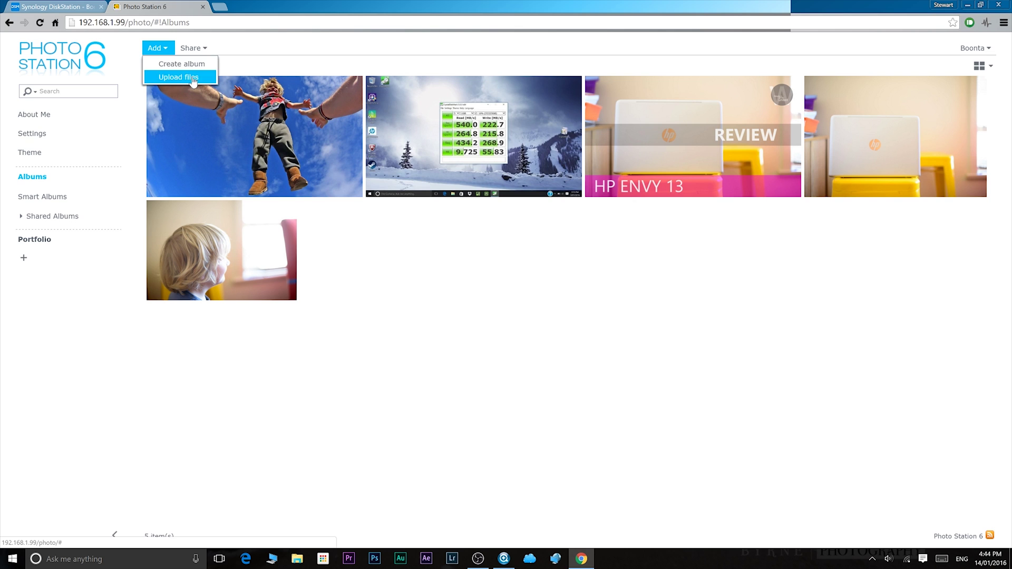
left_click(192, 49)
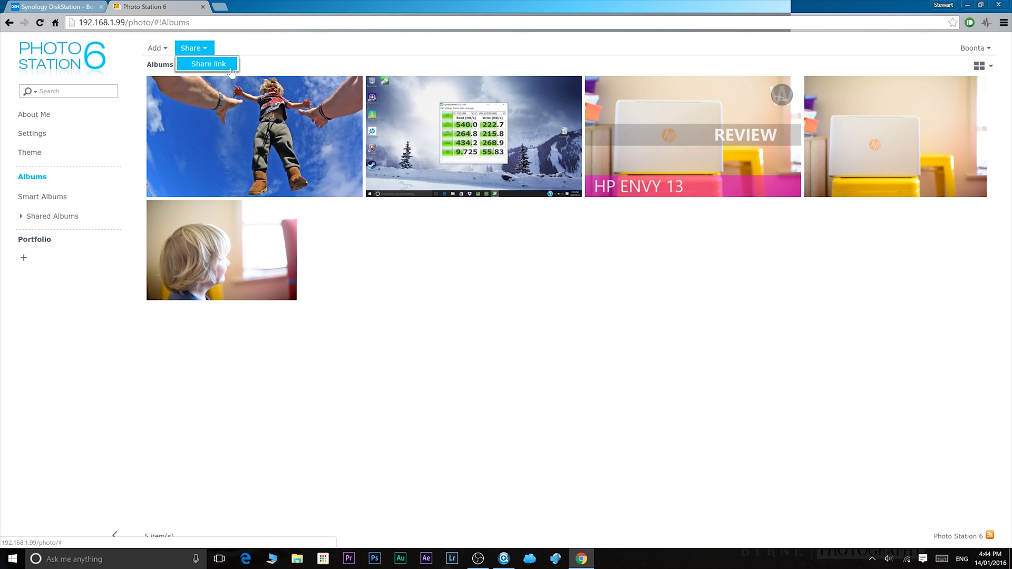
left_click(372, 251)
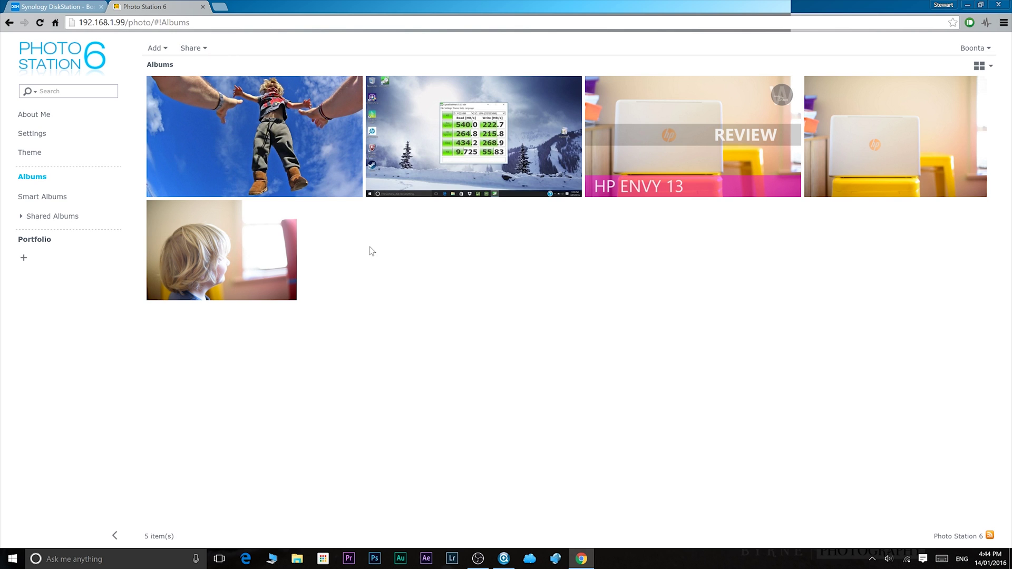
left_click(203, 7)
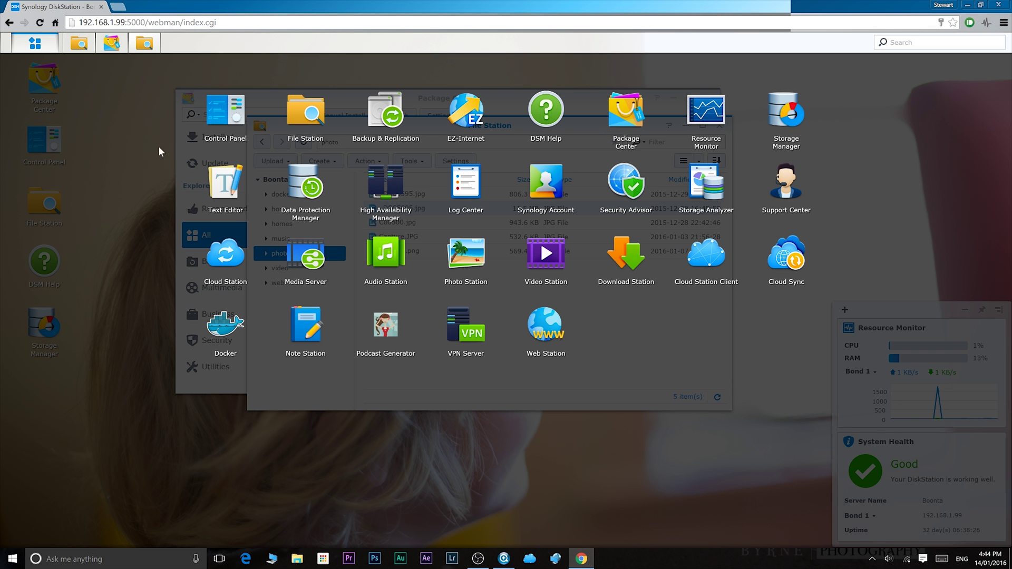
- Launch Audio Station to its music Library, reposition its window, then close it
left_click(399, 272)
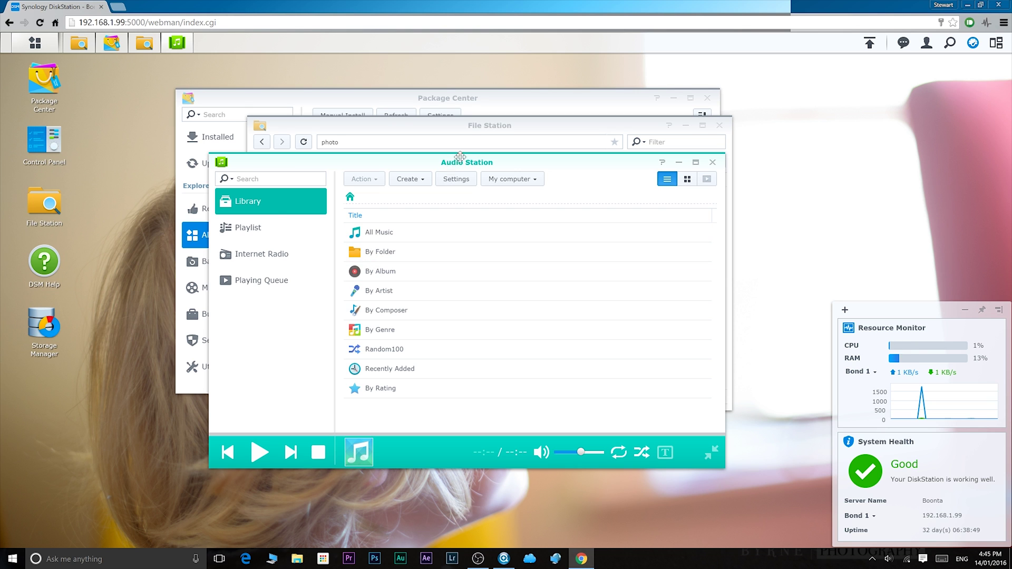
left_click_drag(438, 160, 476, 130)
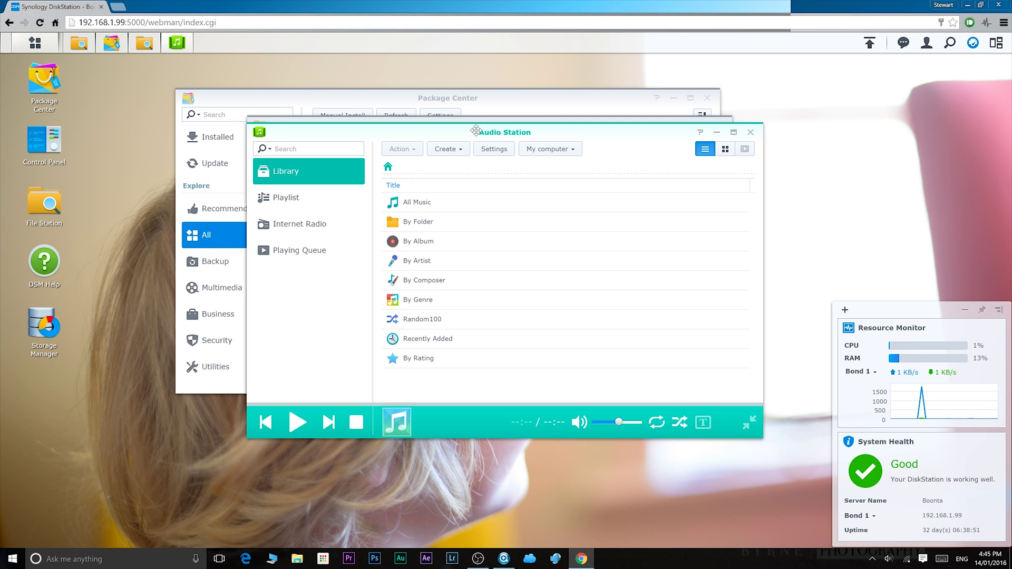
left_click(751, 133)
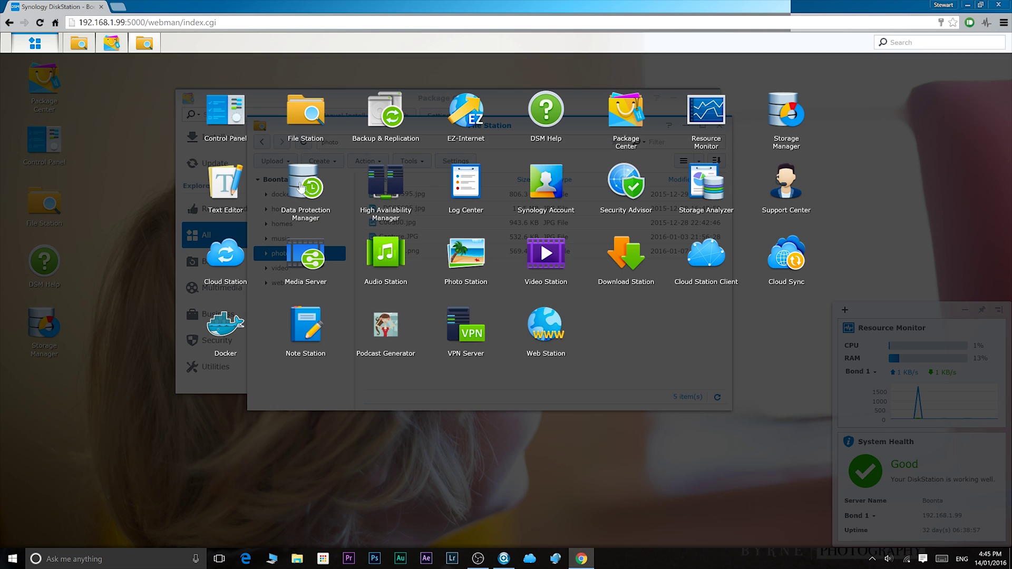
- Launch Media Server from the Main Menu to view its General Settings
left_click(313, 264)
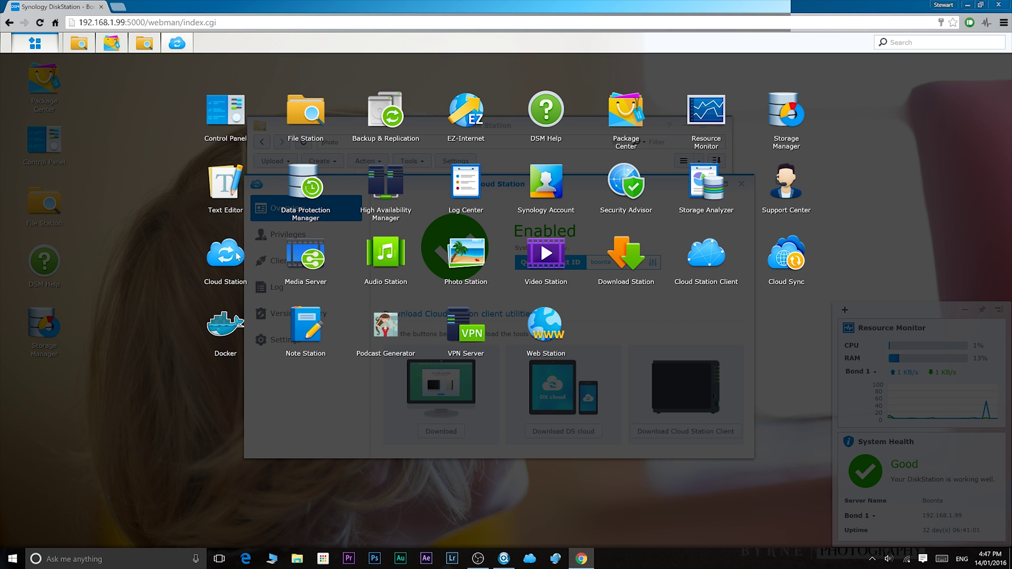
- Close the Main Menu so Cloud Station's Overview shows the service Enabled and healthy
left_click(238, 257)
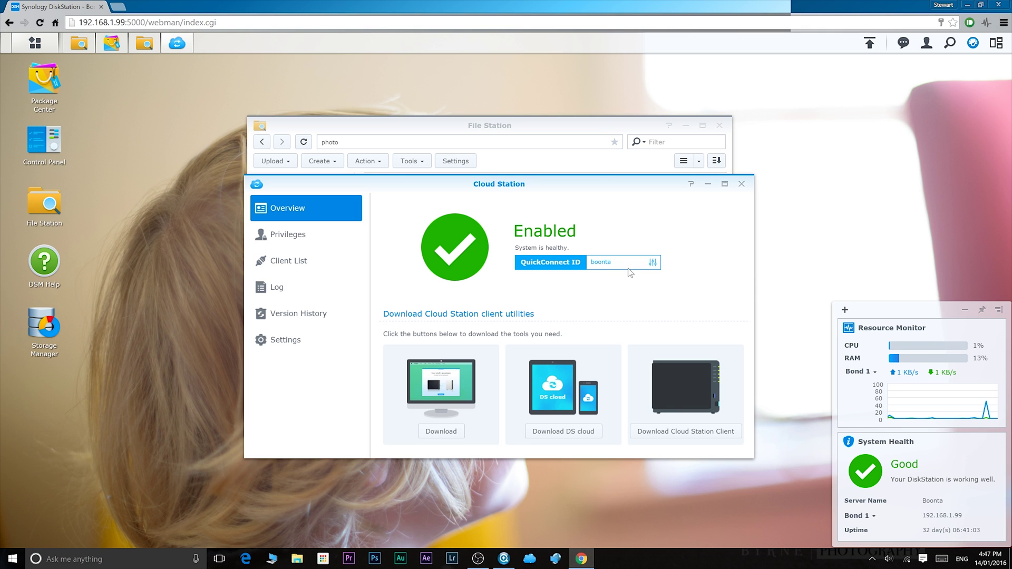